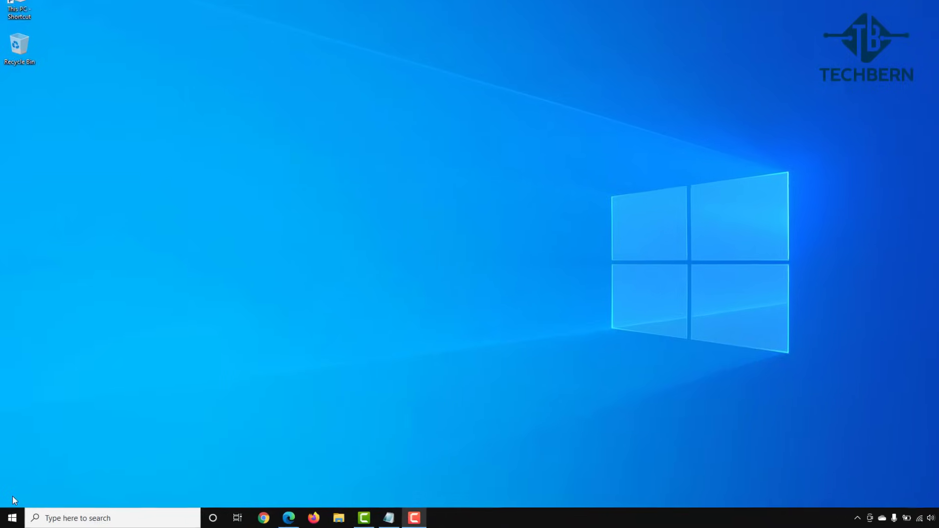
Step: Open Control Panel via search and display all items as Large icons
{"action": "left_click", "coordinate": [69, 521]}
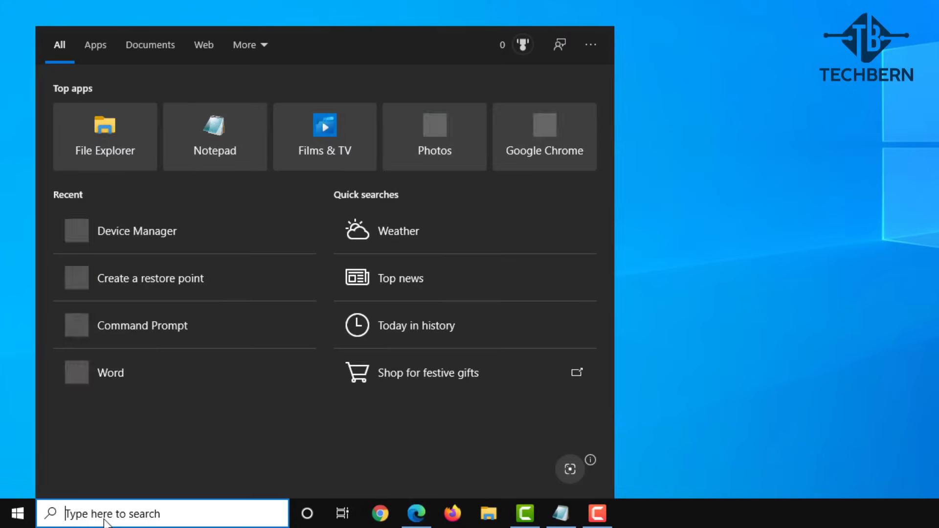
{"action": "type", "text": "control panel"}
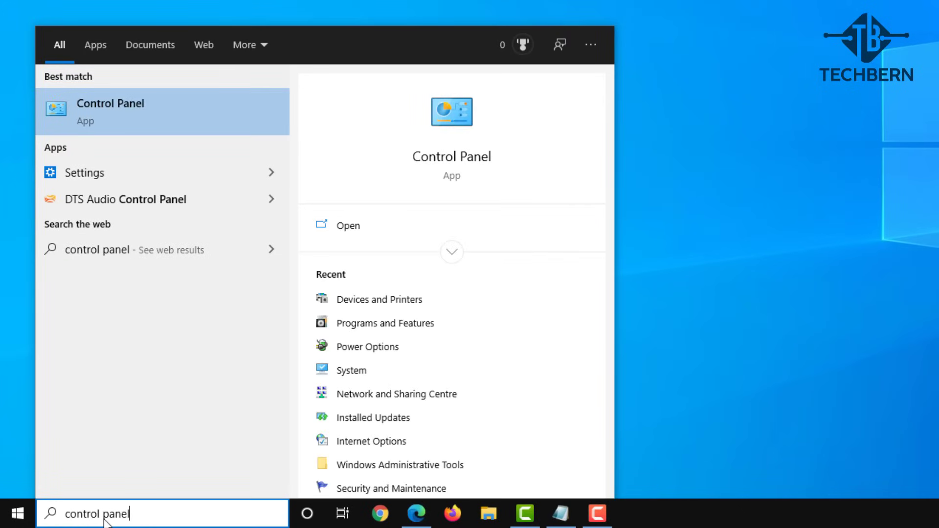
{"action": "left_click", "coordinate": [219, 114]}
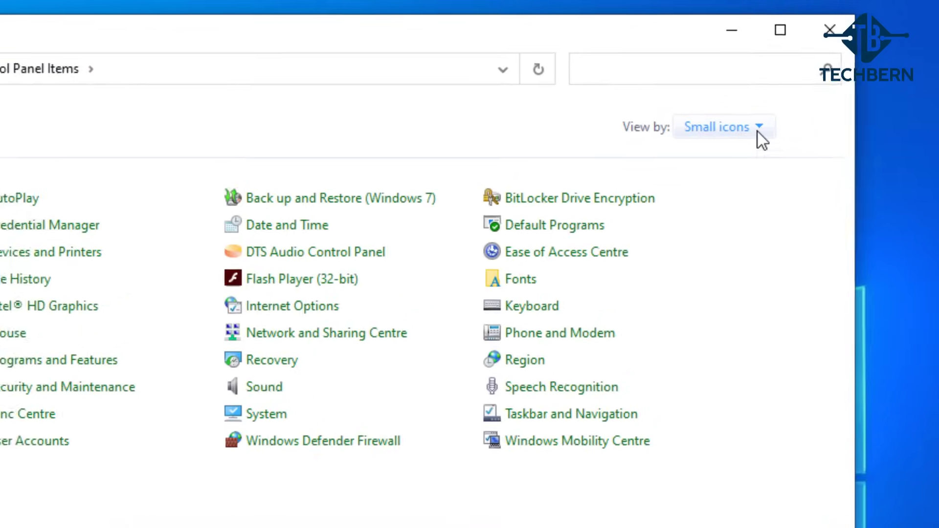
{"action": "left_click", "coordinate": [758, 128]}
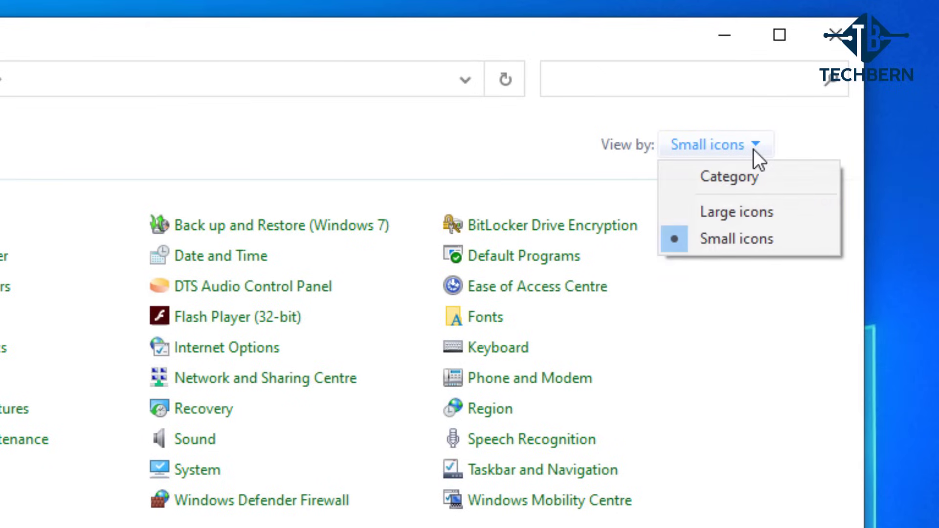
{"action": "left_click", "coordinate": [762, 213]}
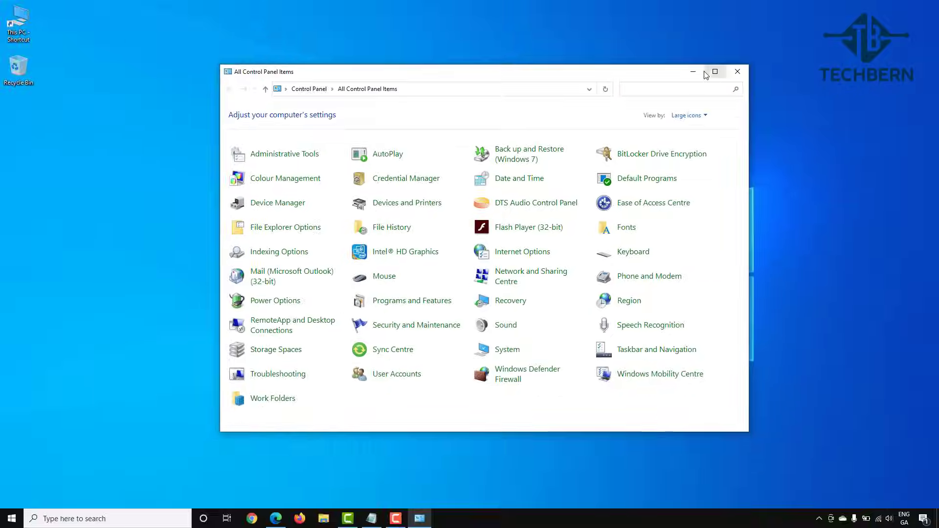
Step: Minimize Control Panel and launch Device Manager from a 'device manager' search
{"action": "left_click", "coordinate": [756, 16]}
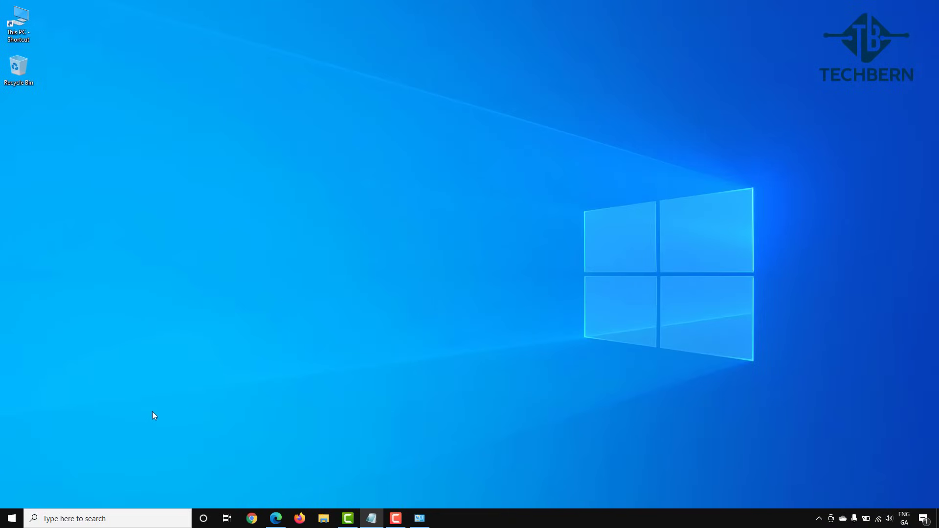
{"action": "left_click", "coordinate": [107, 519]}
{"action": "type", "text": "device manager"}
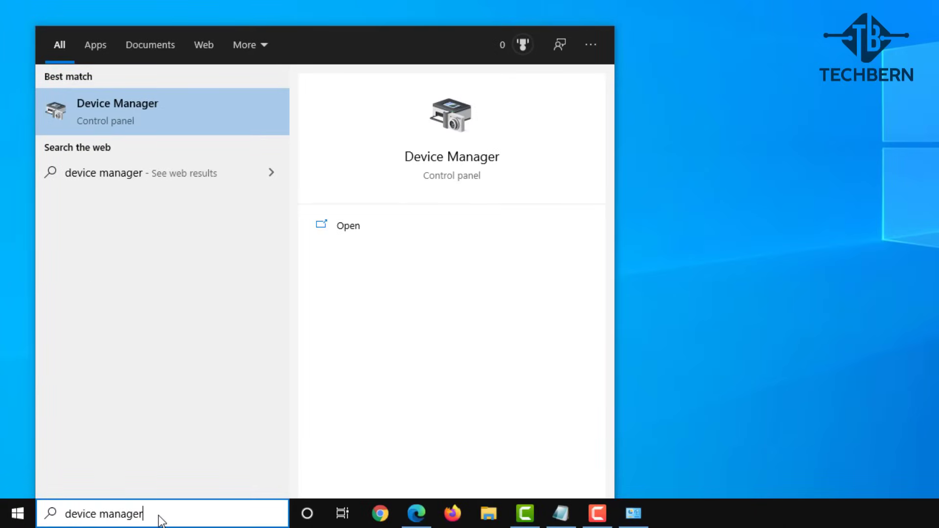
{"action": "left_click", "coordinate": [207, 111]}
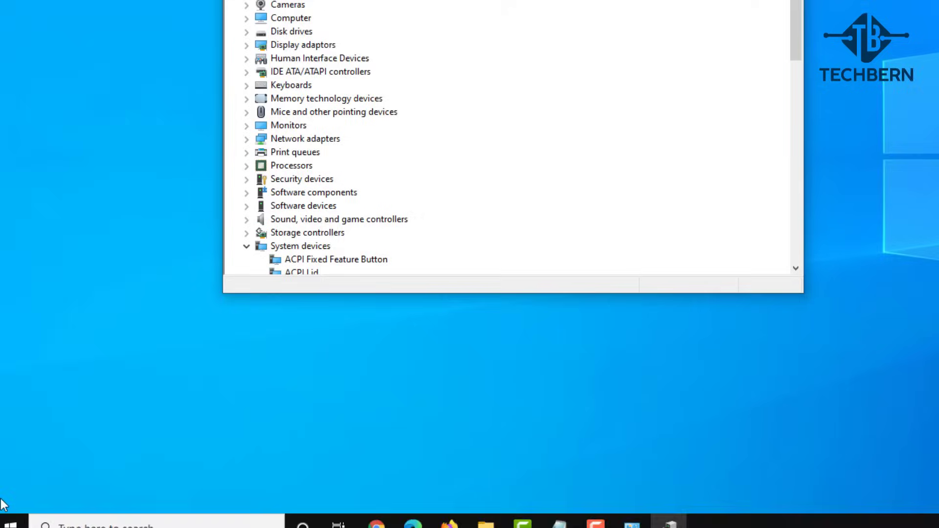
Step: Collapse System devices, expand Sound, video and game controllers, and right-click Realtek High Definition Audio
{"action": "scroll", "coordinate": [397, 424], "scroll_direction": "down", "scroll_amount": 3}
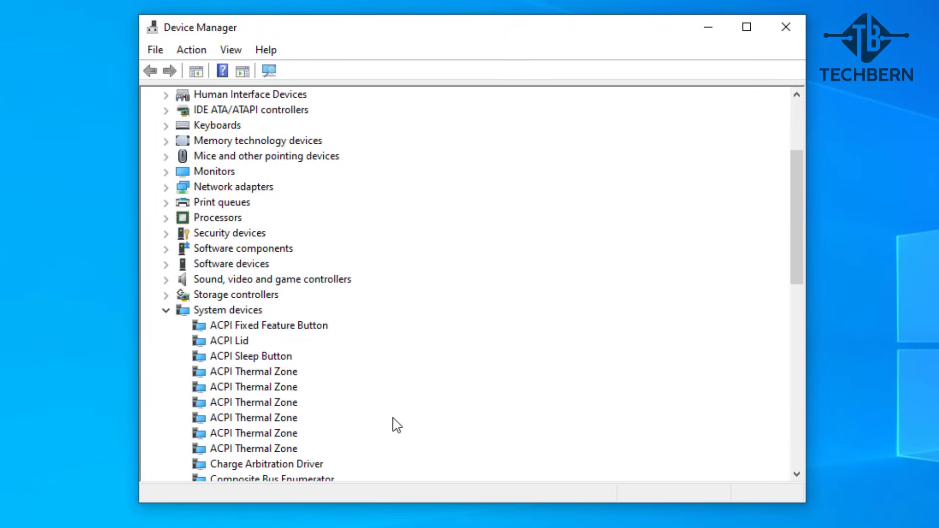
{"action": "left_click", "coordinate": [166, 311]}
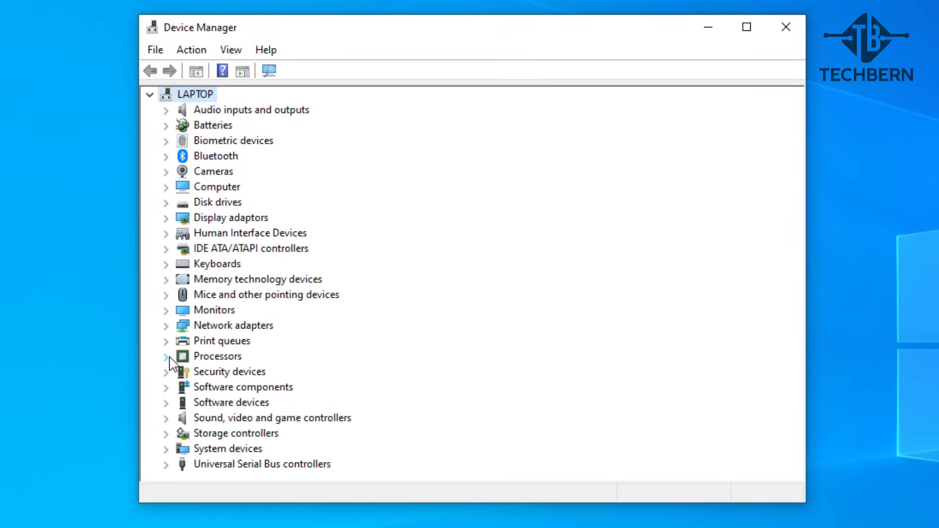
{"action": "left_click", "coordinate": [164, 419]}
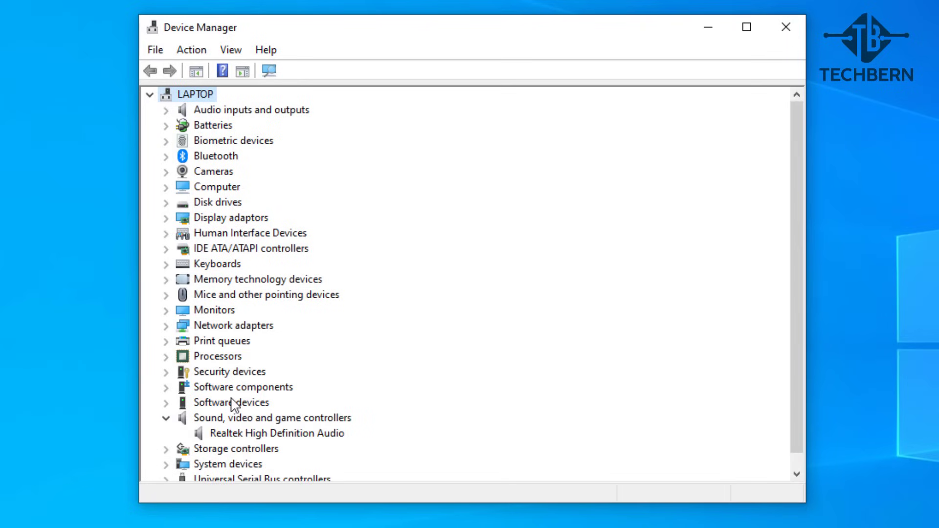
{"action": "scroll", "coordinate": [232, 404], "scroll_direction": "down", "scroll_amount": 1}
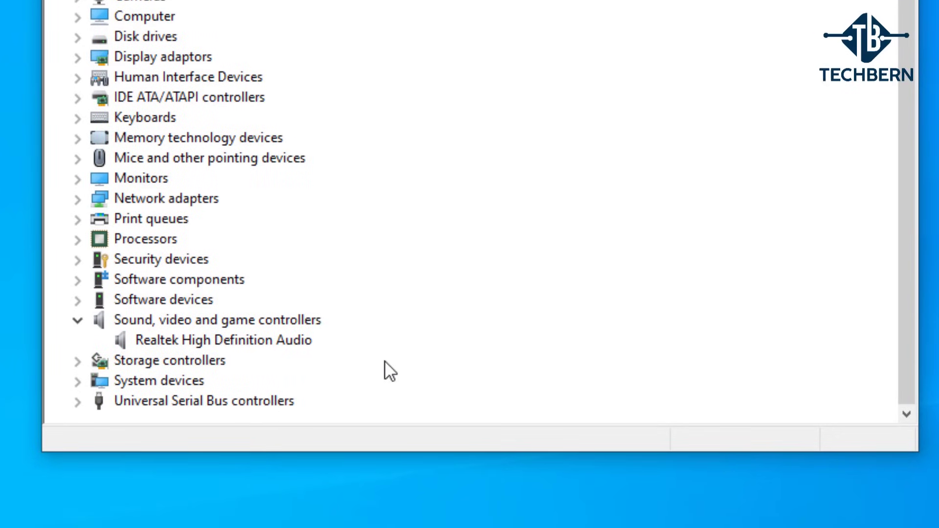
{"action": "right_click", "coordinate": [308, 338]}
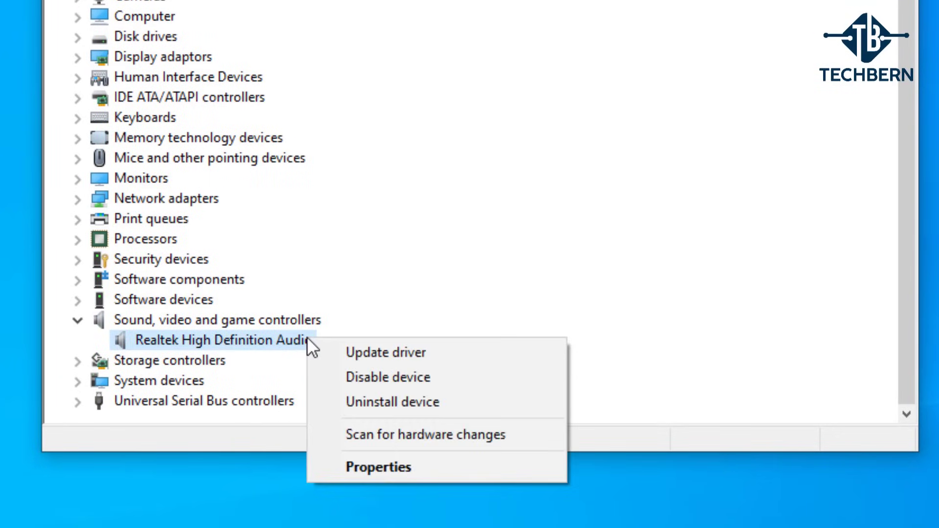
Step: Review Realtek High Definition Audio's driver, version 6.0.1.7561 dated 16/07/2015, and its driver files
{"action": "left_click", "coordinate": [351, 468]}
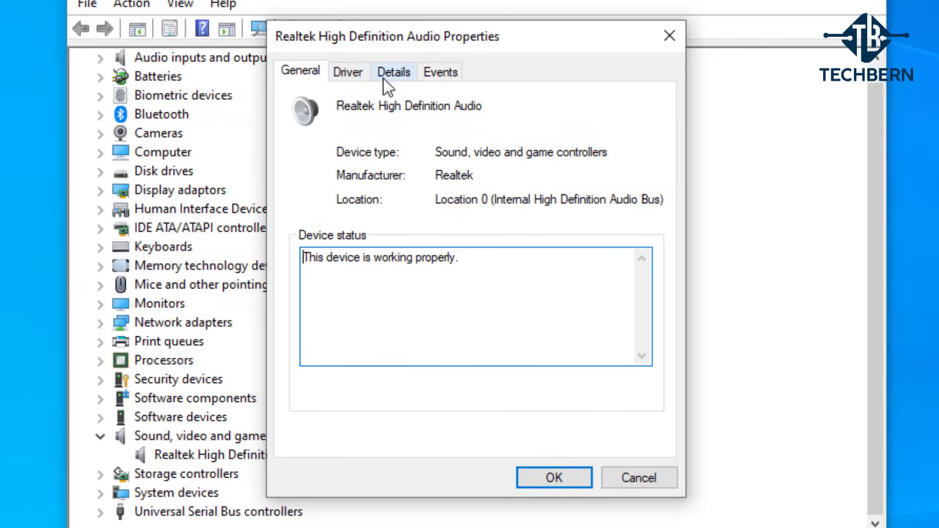
{"action": "left_click", "coordinate": [365, 72]}
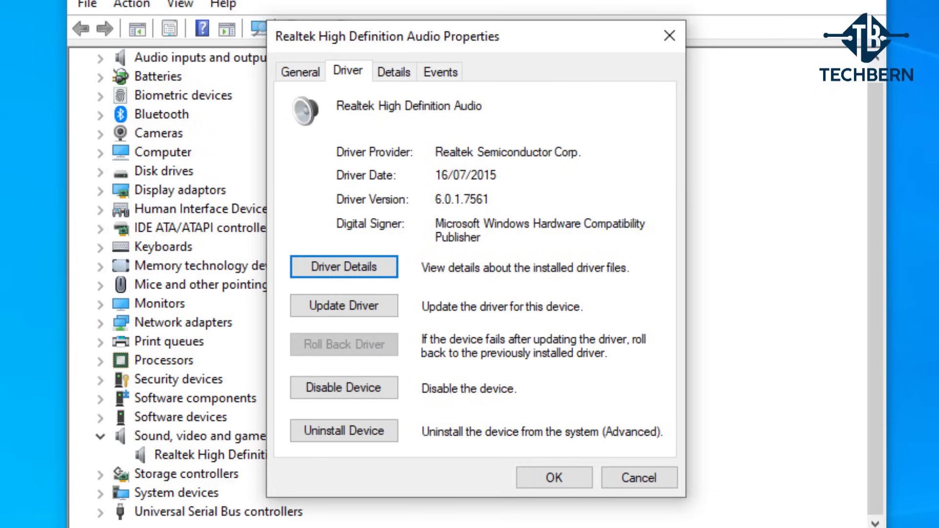
{"action": "left_click", "coordinate": [377, 264]}
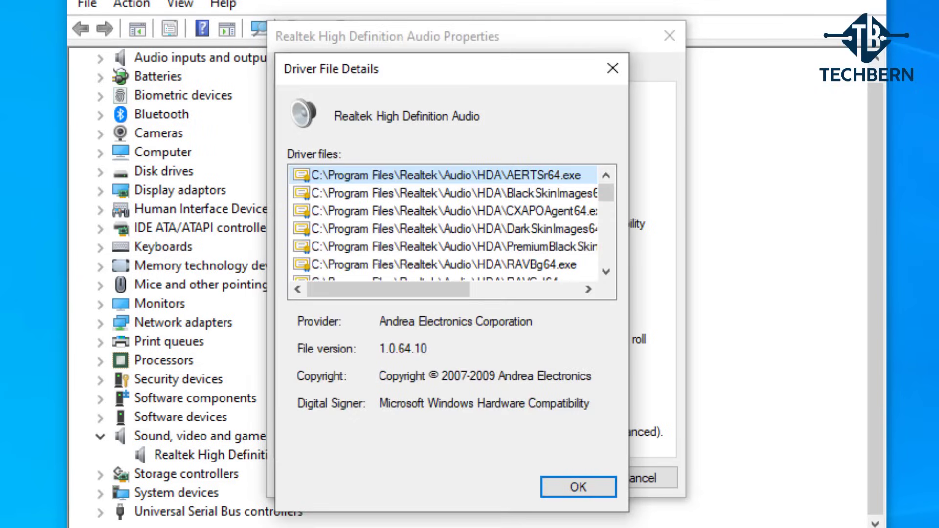
{"action": "left_click_drag", "start_coordinate": [606, 272], "coordinate": [604, 276]}
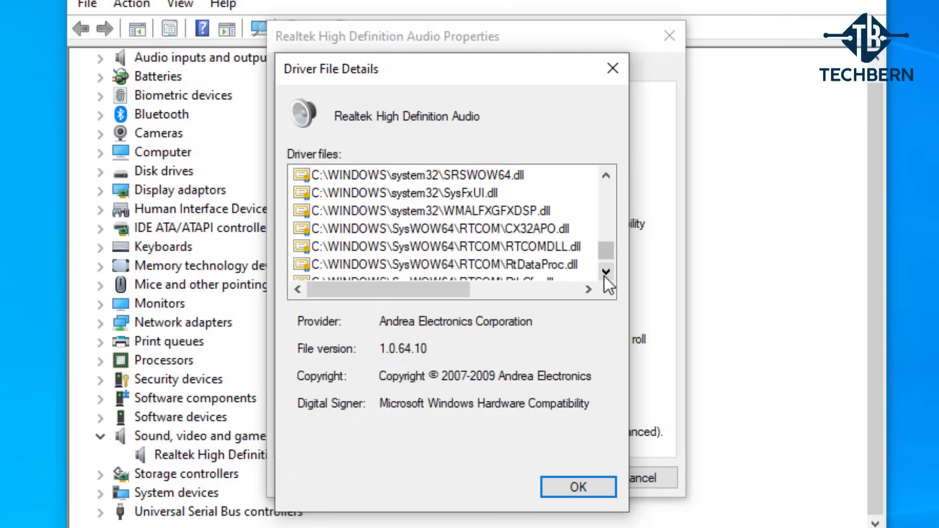
{"action": "left_click", "coordinate": [606, 483]}
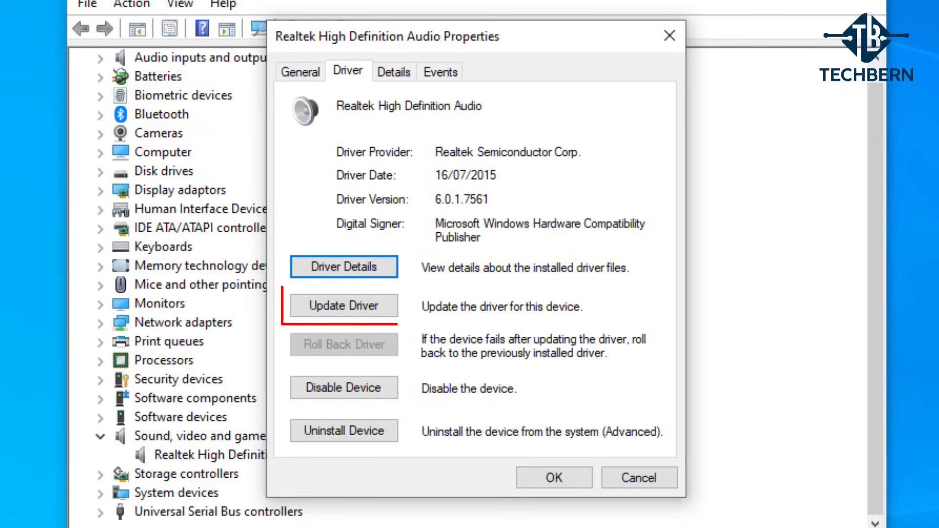
Step: Reinstall the driver by picking Realtek High Definition Audio from drivers already on the computer
{"action": "left_click", "coordinate": [296, 300]}
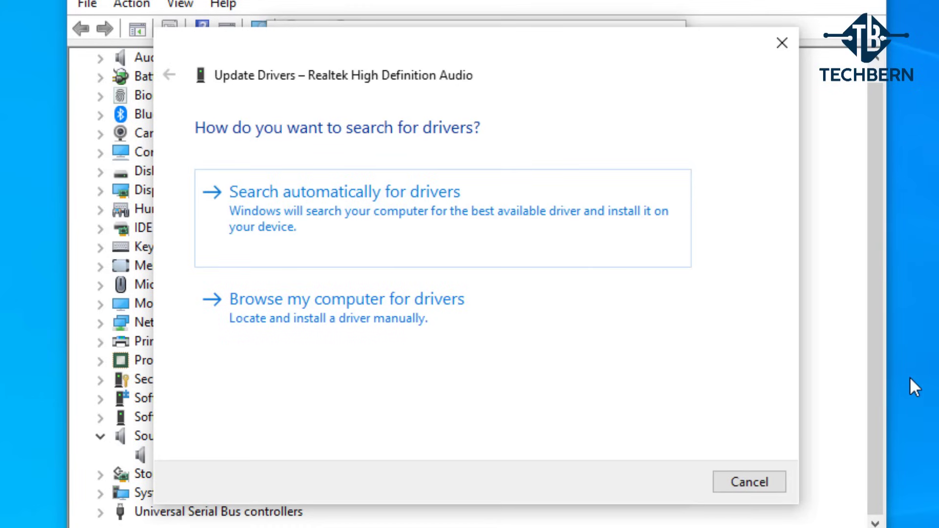
{"action": "left_click", "coordinate": [628, 234]}
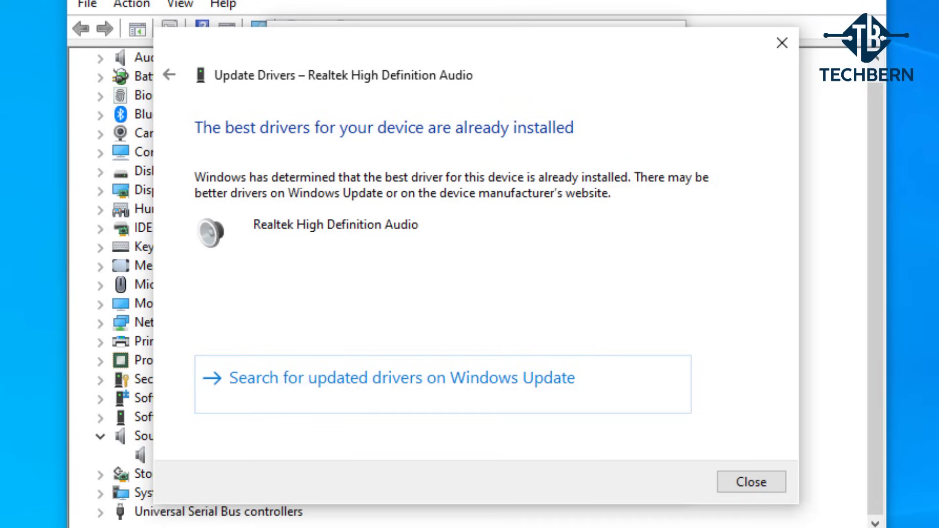
{"action": "left_click", "coordinate": [168, 76]}
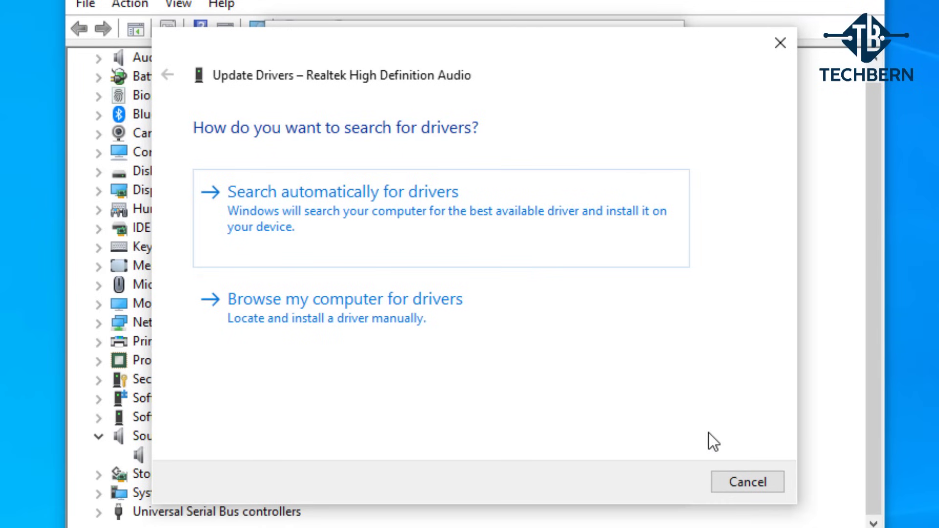
{"action": "left_click", "coordinate": [532, 317]}
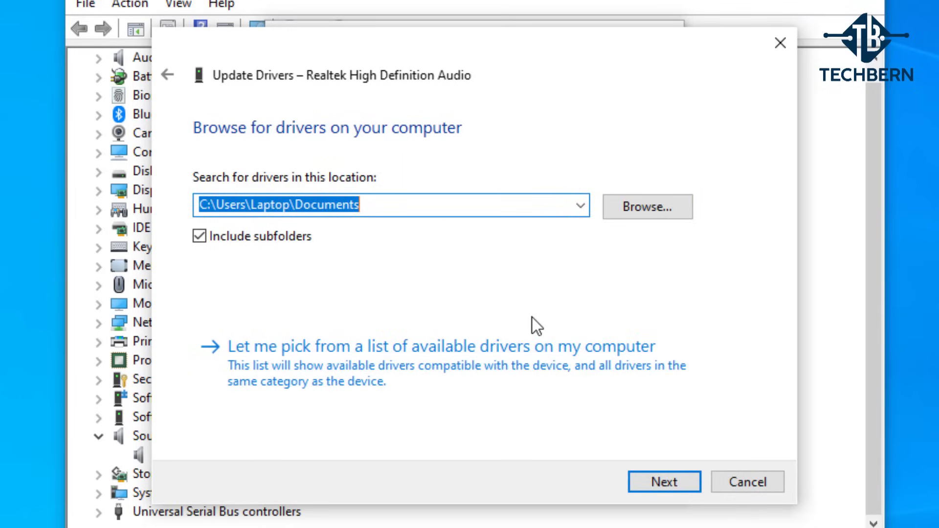
{"action": "left_click", "coordinate": [511, 370]}
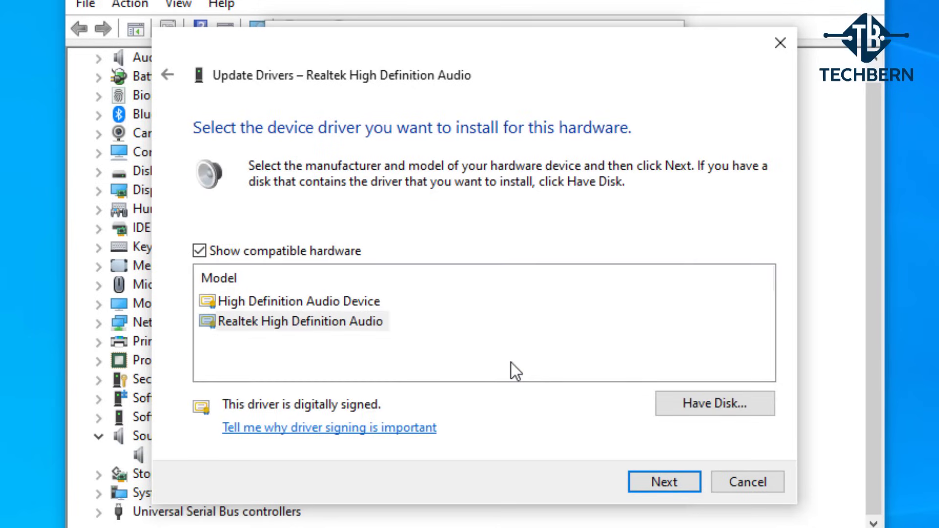
{"action": "left_click", "coordinate": [378, 325]}
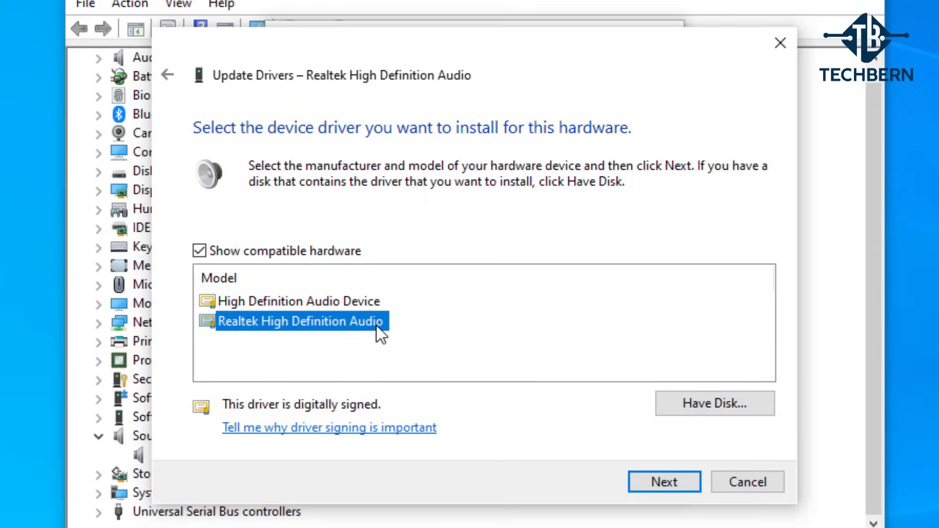
{"action": "left_click", "coordinate": [629, 471]}
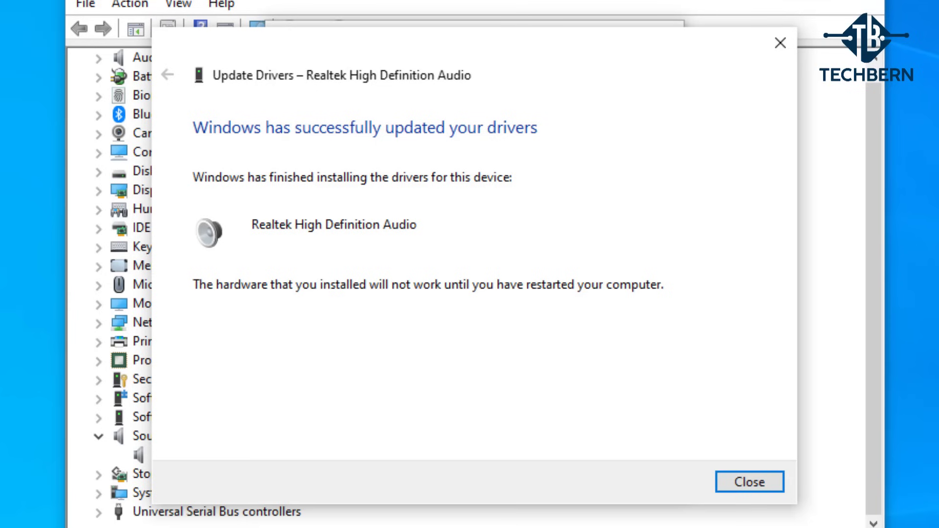
{"action": "left_click", "coordinate": [722, 477]}
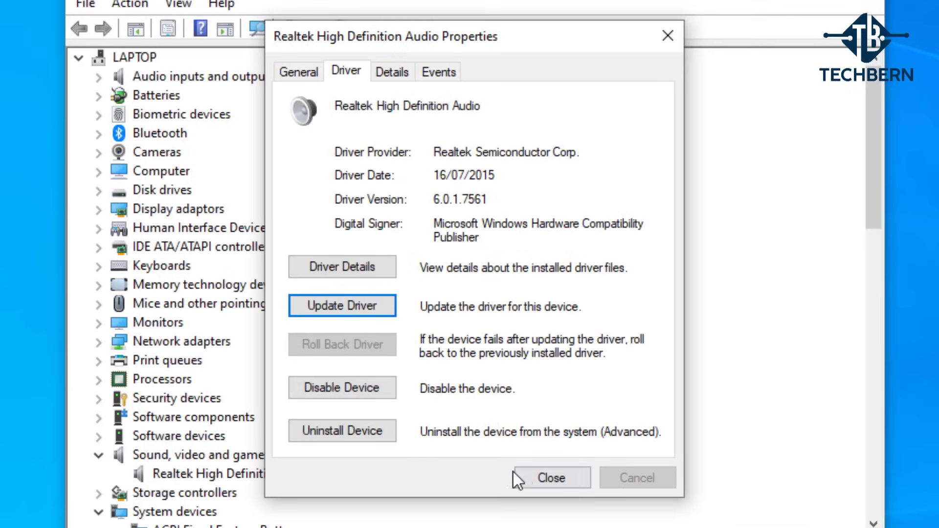
Step: Close the Realtek properties, accept the restart, and sign back in with the account password
{"action": "left_click", "coordinate": [526, 472]}
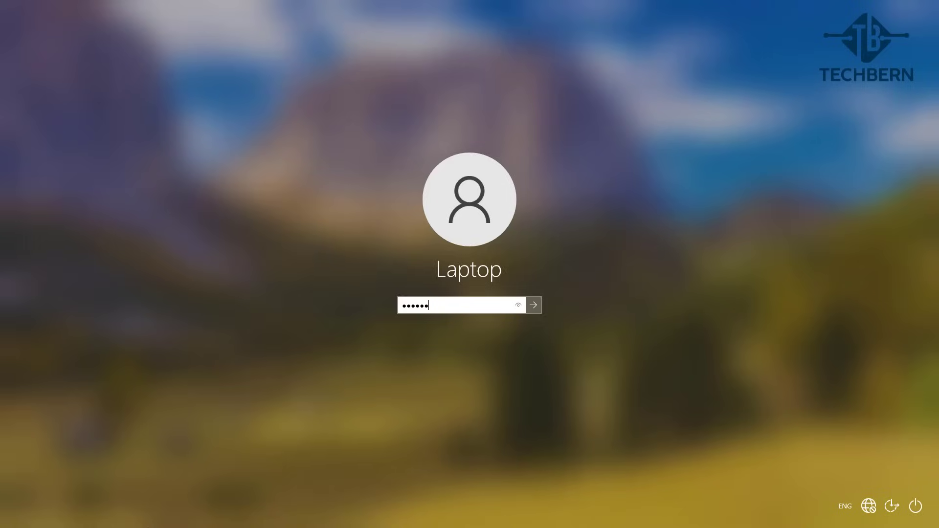
{"action": "key", "text": "Return"}
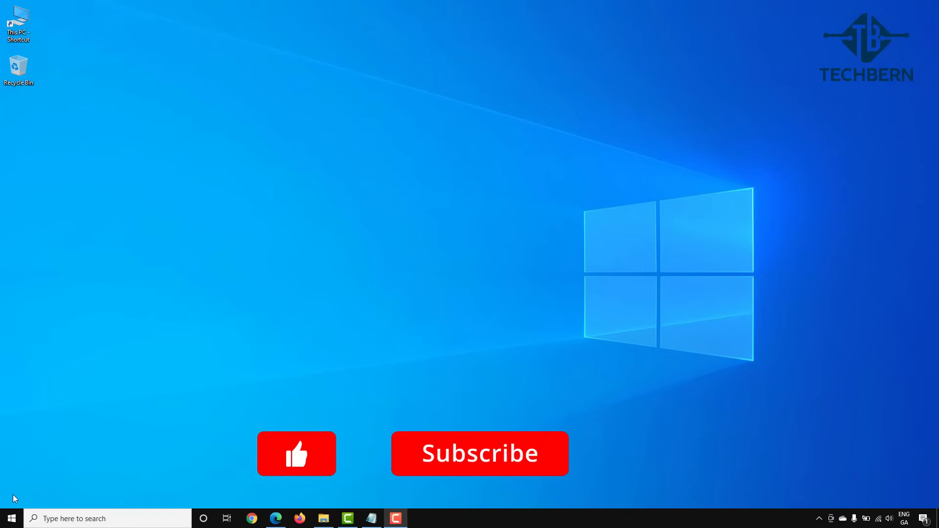
Step: Reopen Device Manager and locate Realtek High Definition Audio under Sound, video and game controllers
{"action": "left_click", "coordinate": [57, 517]}
{"action": "type", "text": "DEV"}
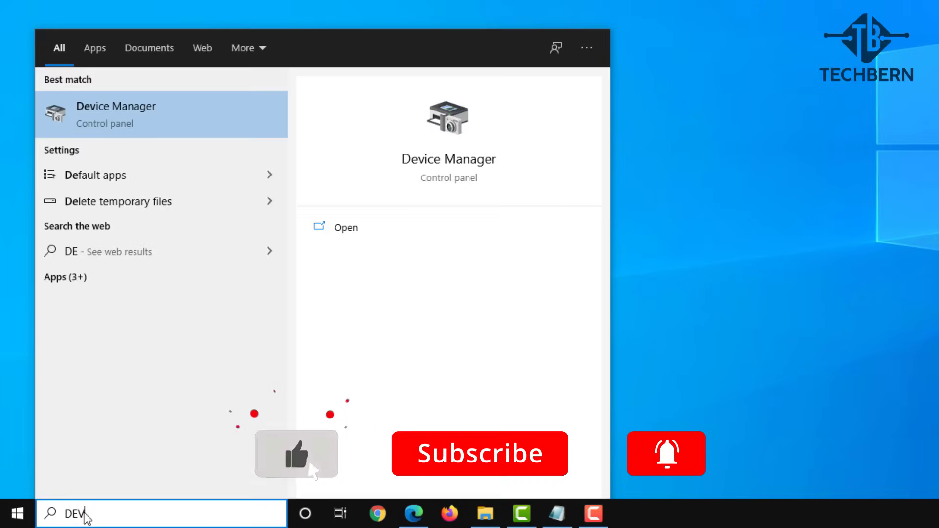
{"action": "type", "text": "ICE MANAGER"}
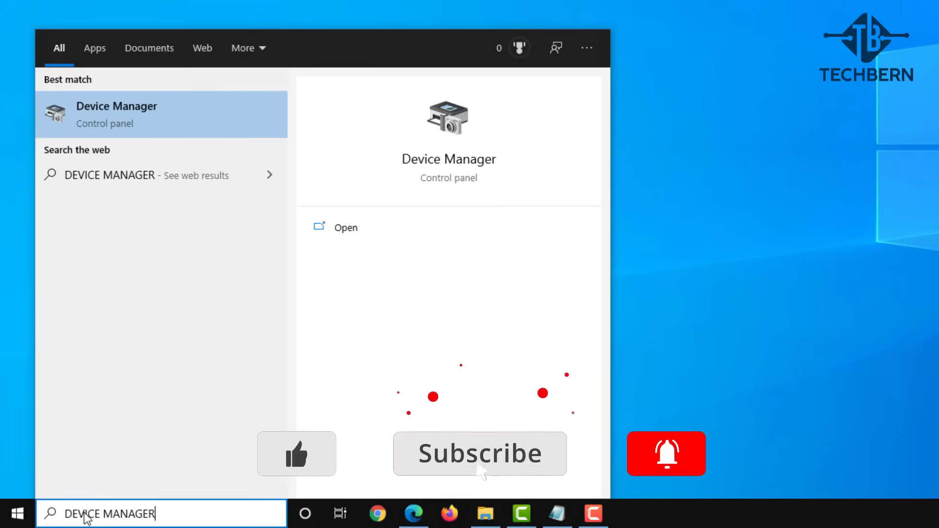
{"action": "left_click", "coordinate": [157, 105]}
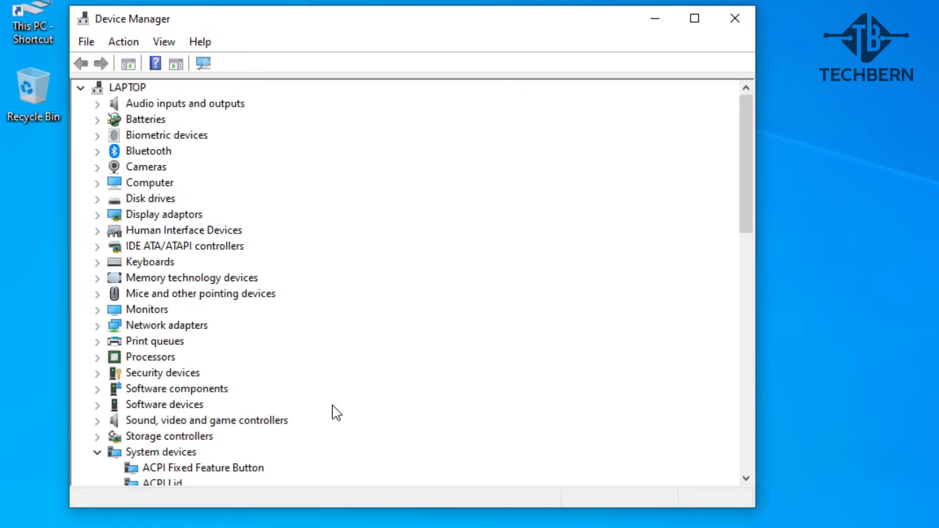
{"action": "scroll", "coordinate": [138, 317], "scroll_direction": "down", "scroll_amount": 3}
{"action": "left_click", "coordinate": [97, 278]}
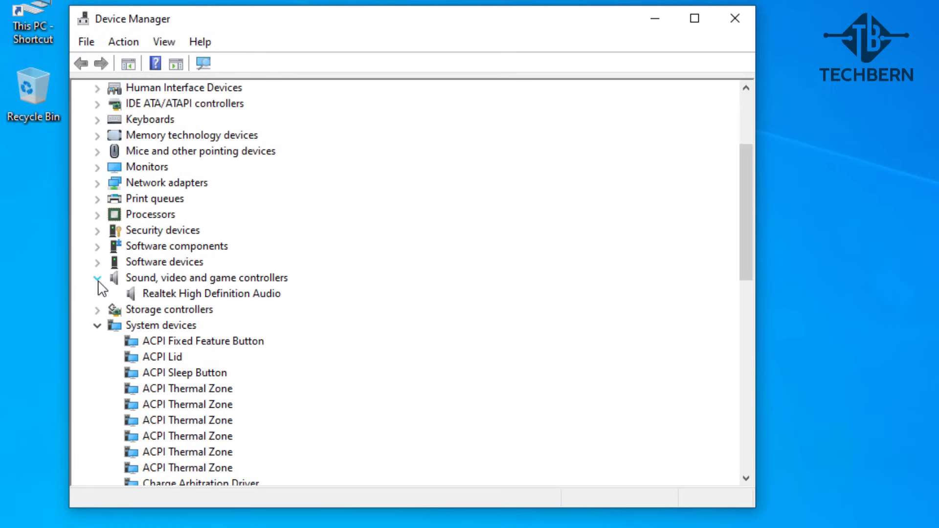
{"action": "right_click", "coordinate": [272, 296]}
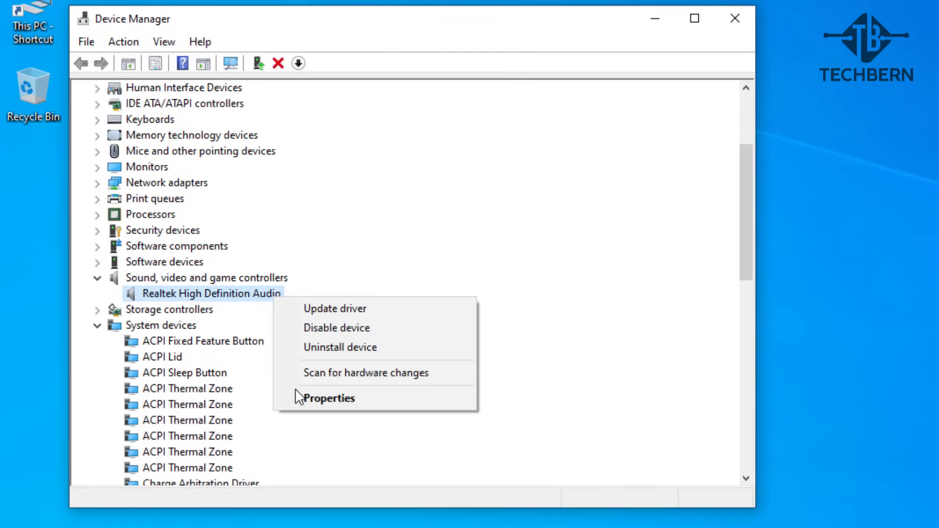
Step: Confirm the Realtek driver still reads version 6.0.1.7561, then cancel the properties
{"action": "left_click", "coordinate": [294, 397]}
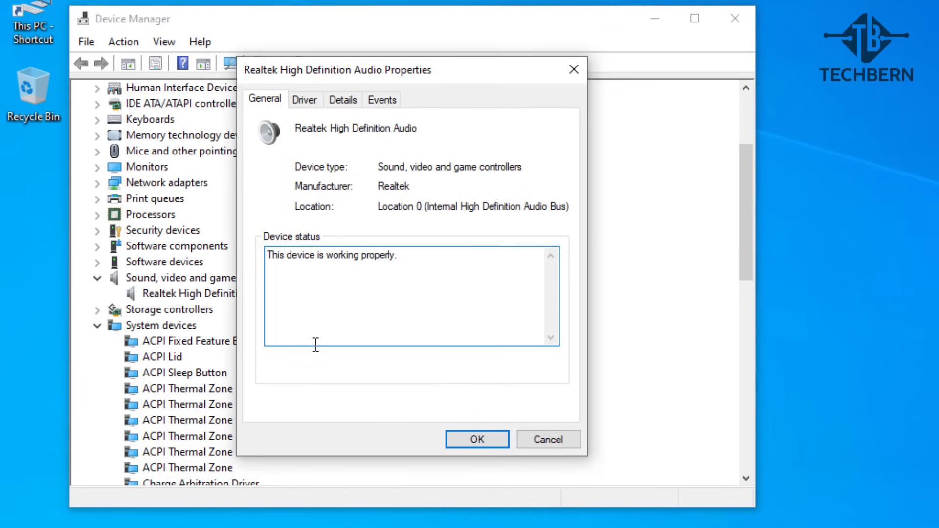
{"action": "left_click", "coordinate": [304, 100]}
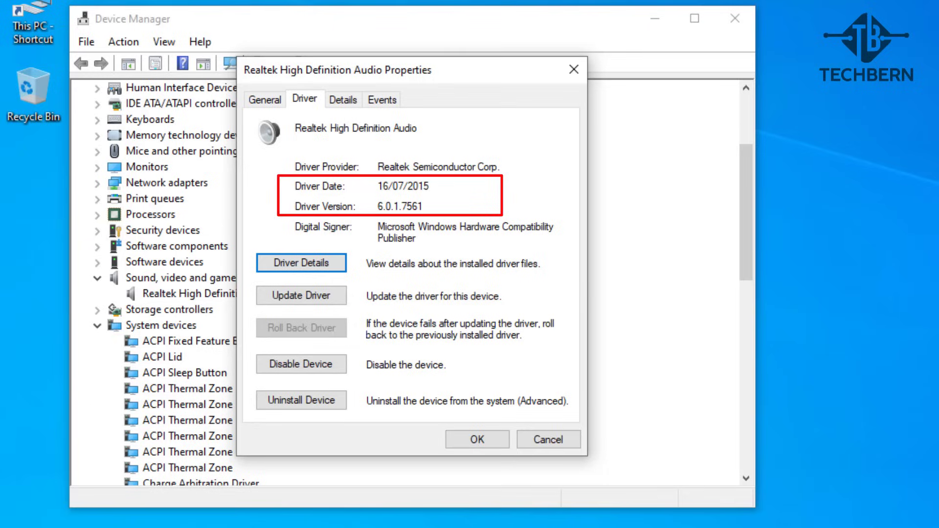
{"action": "left_click", "coordinate": [572, 436]}
Step: Search Edge for 'realtek driver windows 10' and open Realtek's audio codecs download page
{"action": "left_click", "coordinate": [641, 22]}
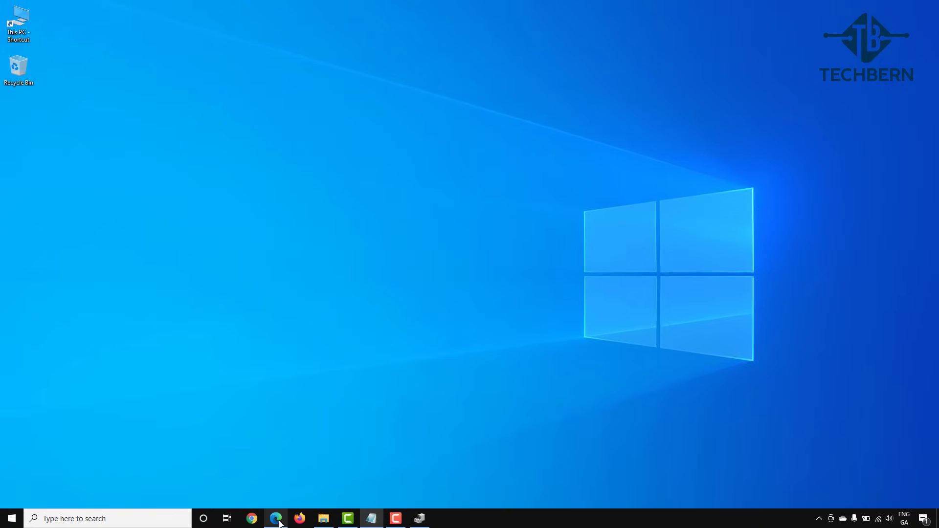
{"action": "left_click", "coordinate": [275, 518]}
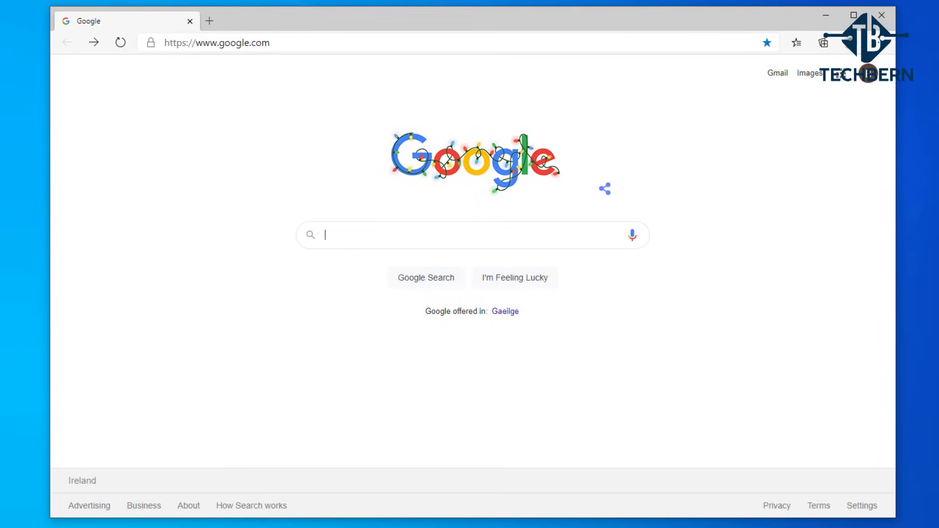
{"action": "type", "text": "realtek driv"}
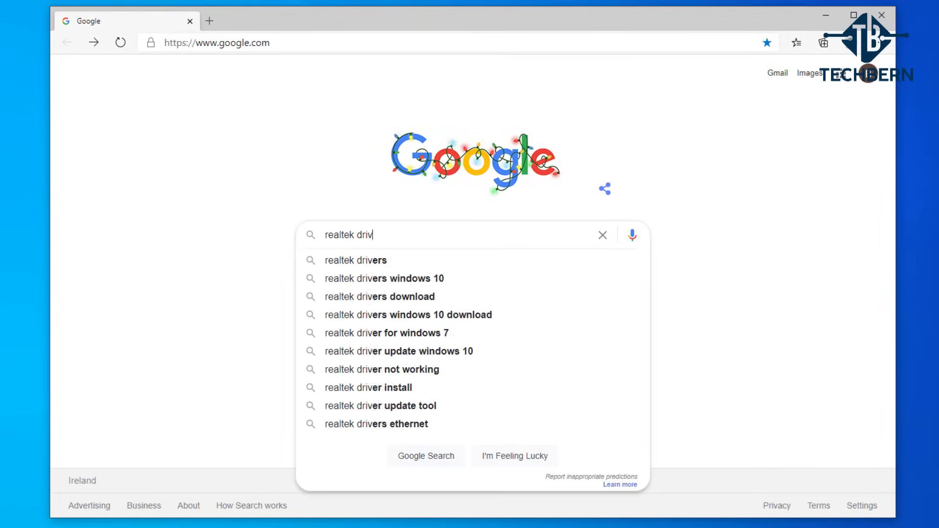
{"action": "type", "text": "er windows 10"}
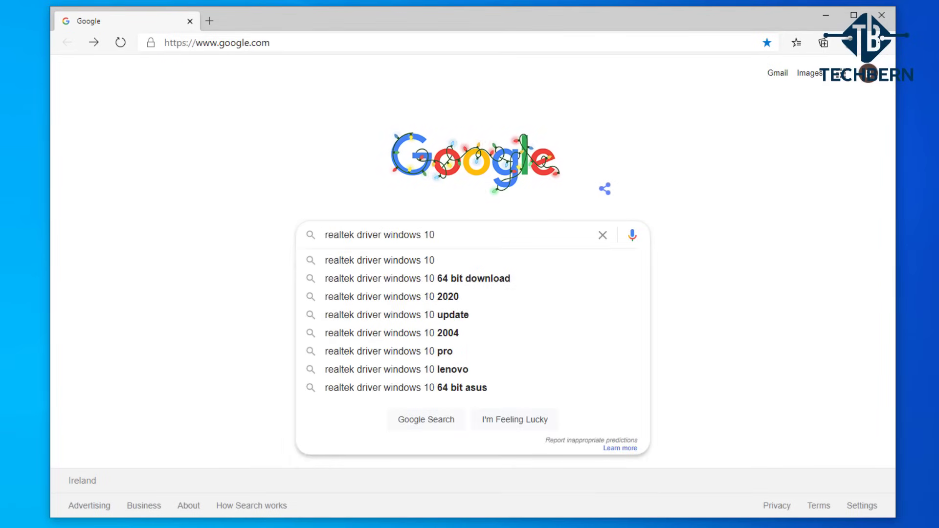
{"action": "key", "text": "Return"}
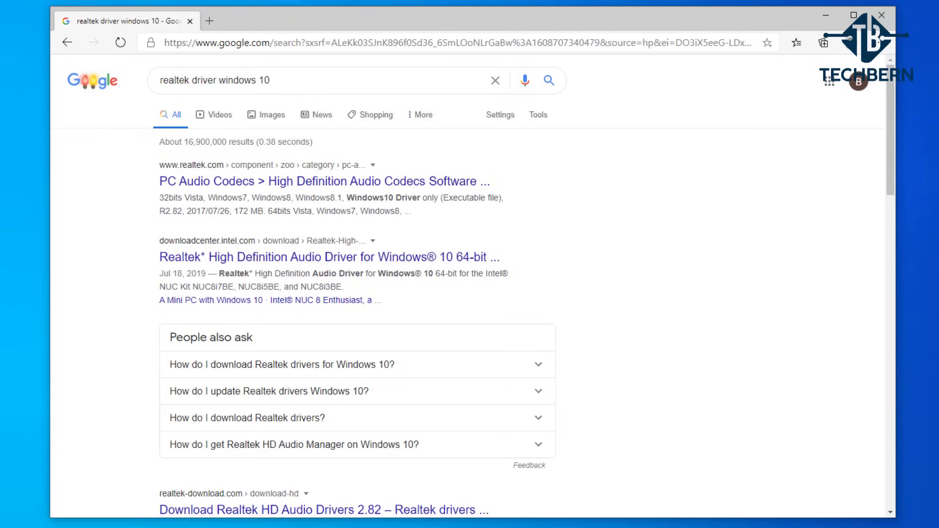
{"action": "left_click", "coordinate": [302, 182]}
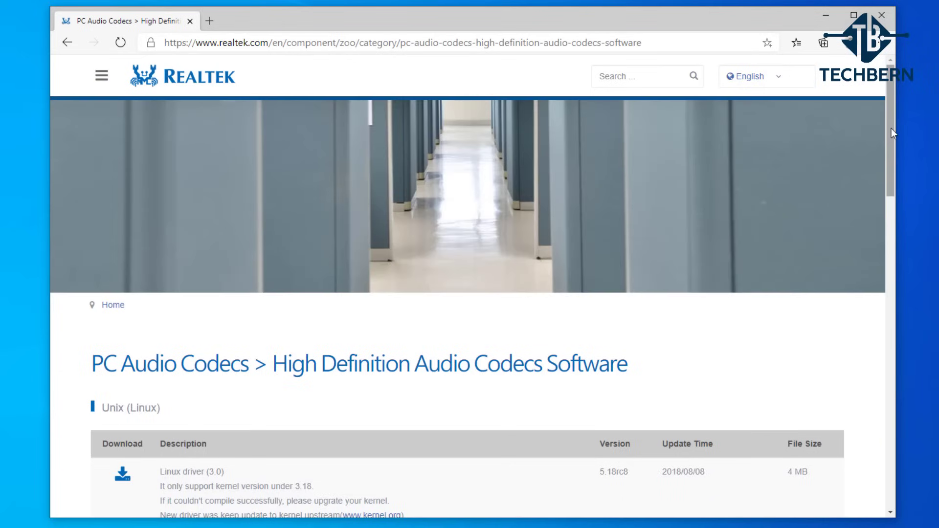
{"action": "left_click_drag", "start_coordinate": [891, 128], "coordinate": [901, 263]}
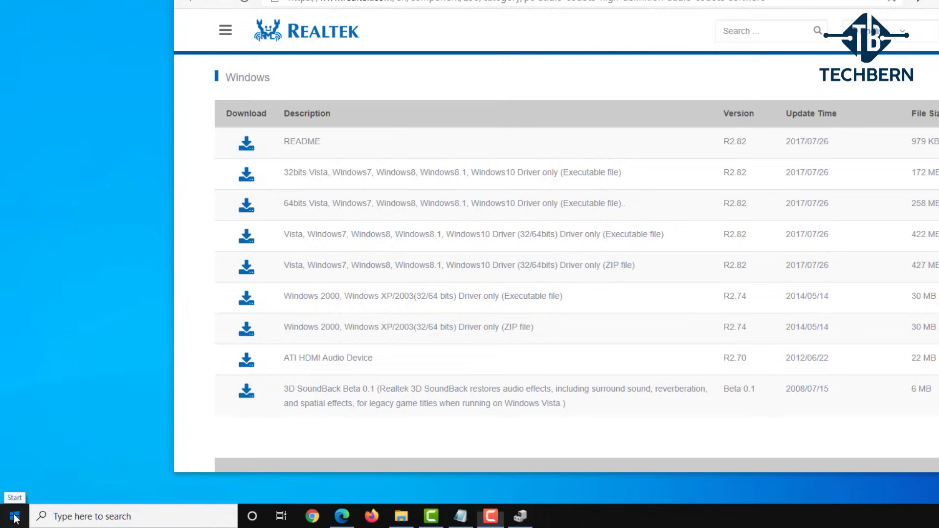
Step: Open Settings > System > About to confirm a 64-bit operating system
{"action": "left_click", "coordinate": [15, 516]}
{"action": "left_click", "coordinate": [13, 462]}
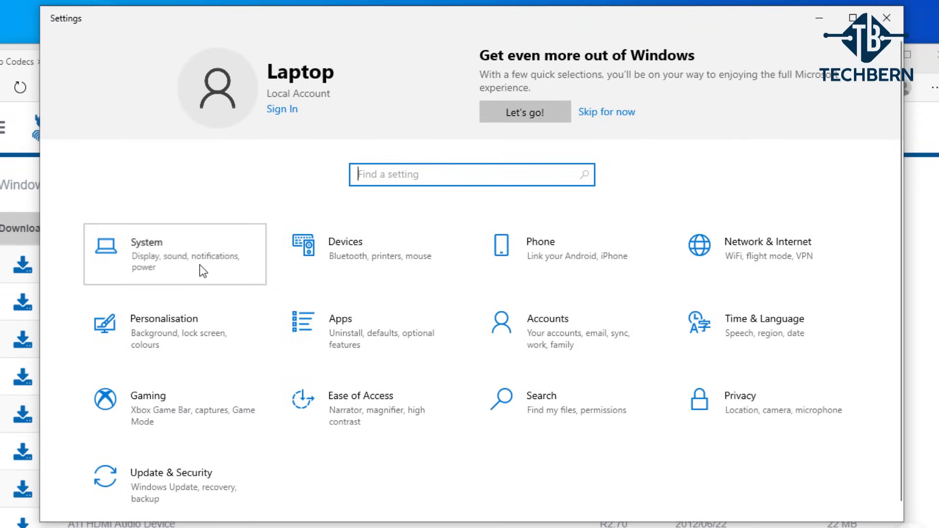
{"action": "left_click", "coordinate": [202, 270]}
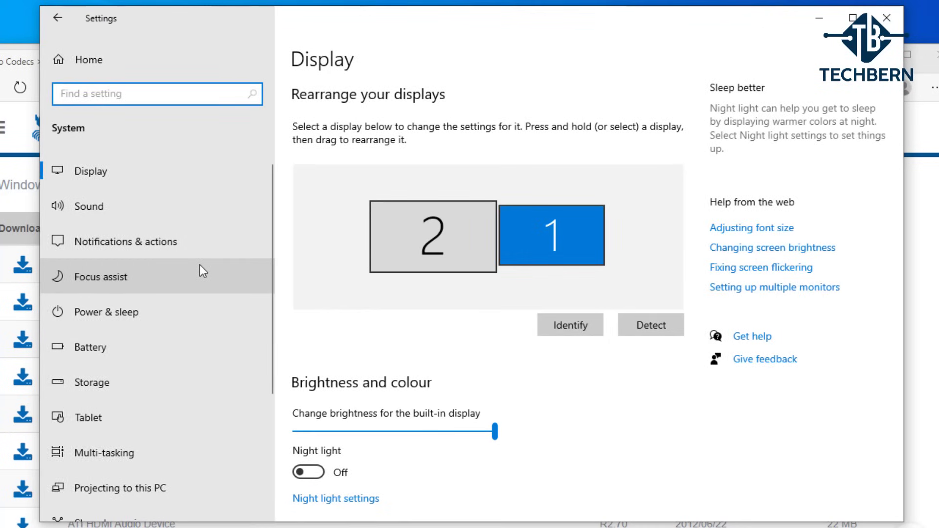
{"action": "scroll", "coordinate": [201, 268], "scroll_direction": "down", "scroll_amount": 3}
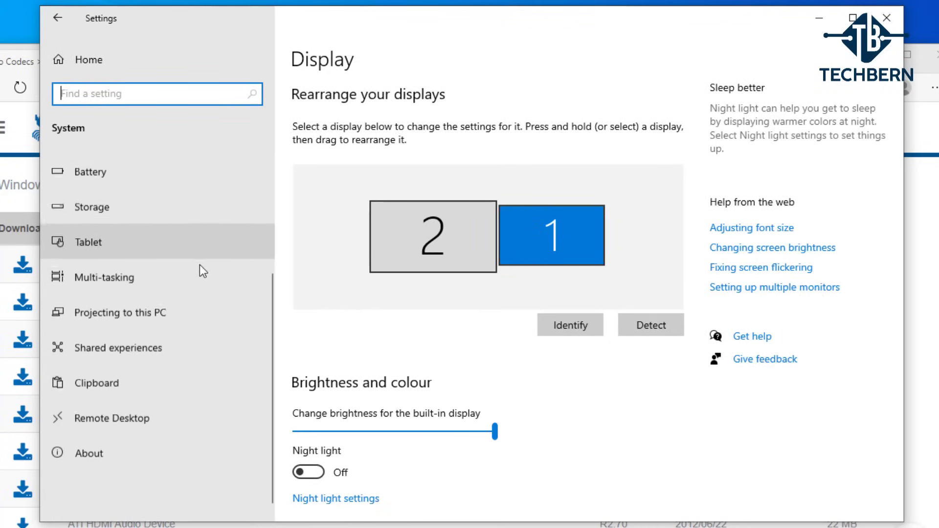
{"action": "left_click", "coordinate": [200, 440]}
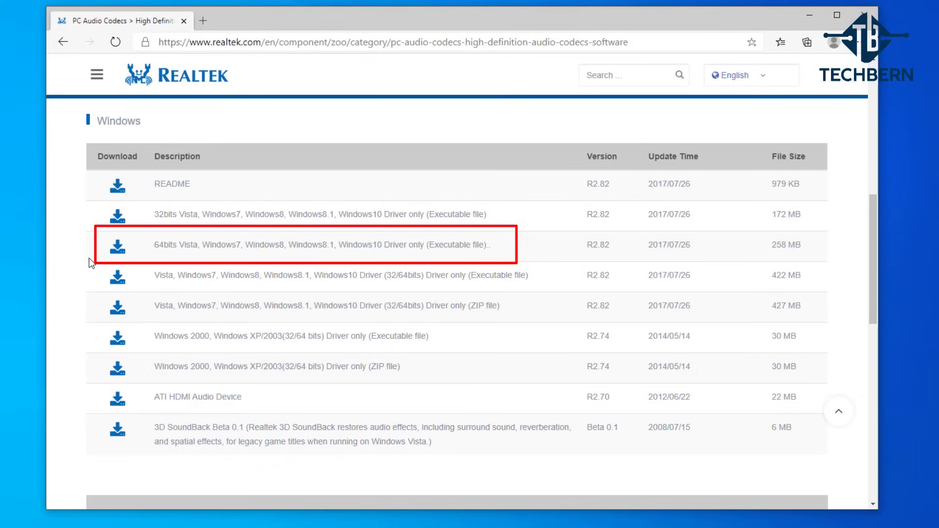
Step: Choose the 64bits Windows 10 driver download and accept the download terms
{"action": "left_click", "coordinate": [118, 248]}
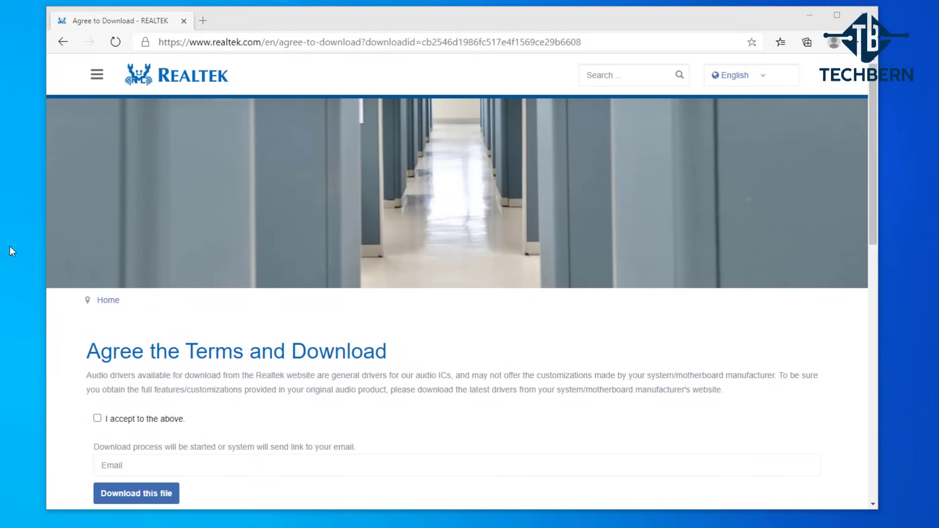
{"action": "scroll", "coordinate": [66, 295], "scroll_direction": "down", "scroll_amount": 1}
{"action": "scroll", "coordinate": [65, 295], "scroll_direction": "down", "scroll_amount": 2}
{"action": "left_click", "coordinate": [98, 281]}
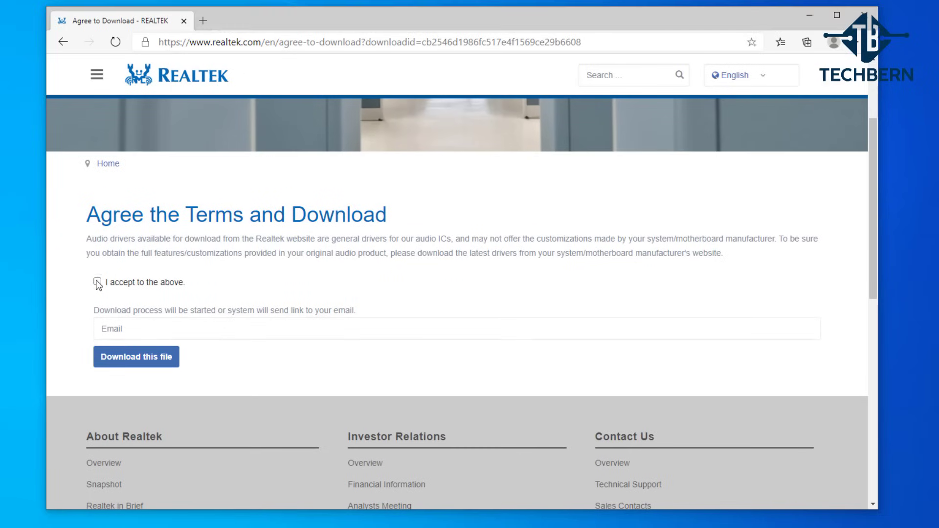
{"action": "left_click", "coordinate": [134, 324]}
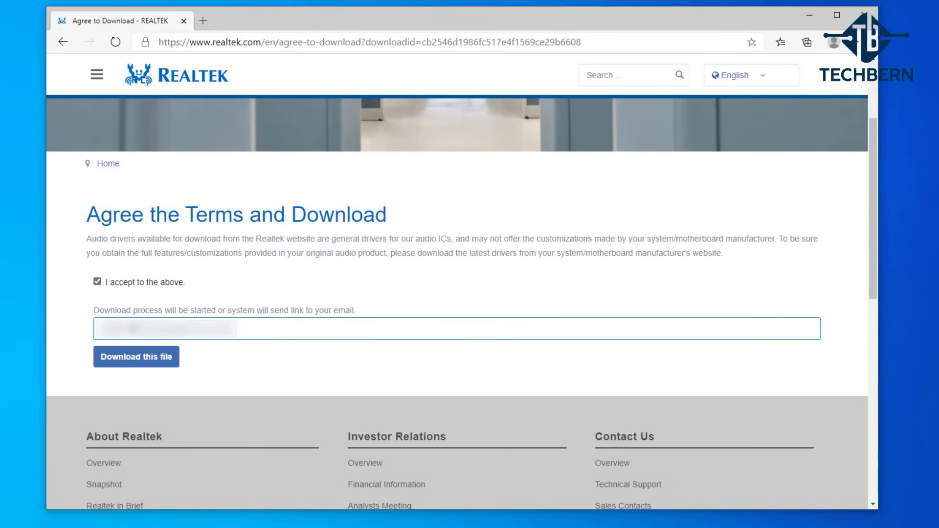
Step: Request the file and enter the captcha code to download the 258 MB driver
{"action": "left_click", "coordinate": [149, 364]}
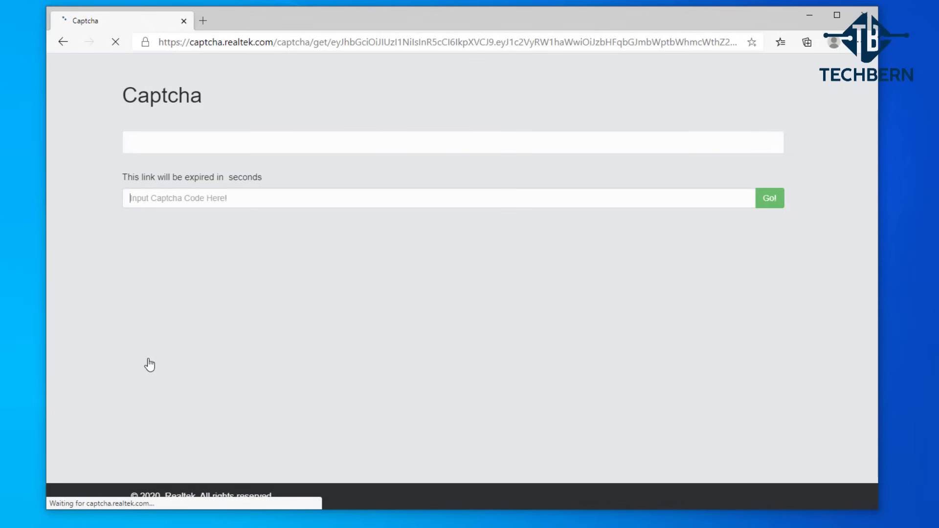
{"action": "type", "text": "bU8u"}
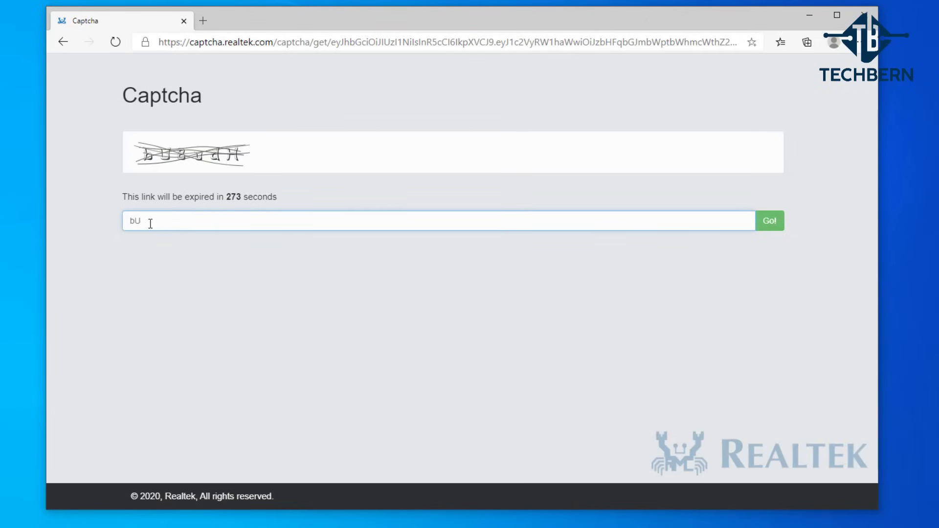
{"action": "type", "text": "dH"}
{"action": "left_click", "coordinate": [766, 224]}
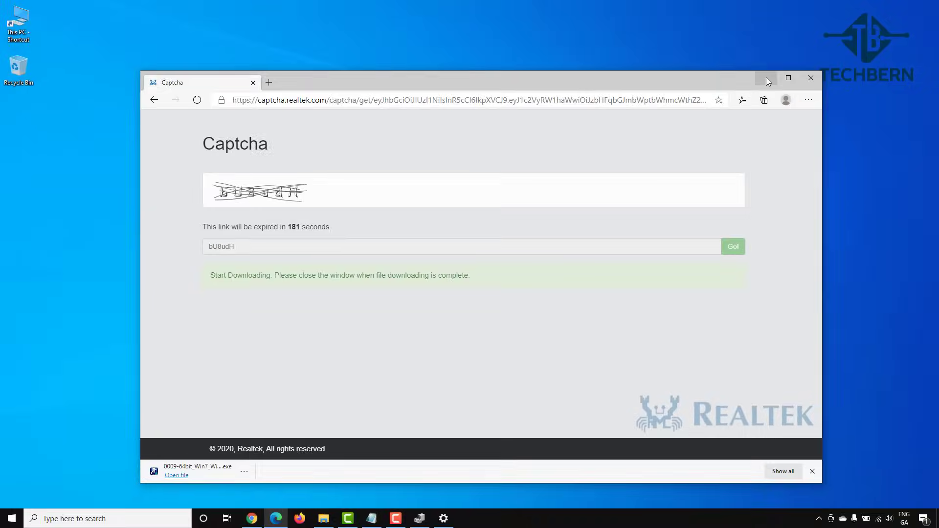
{"action": "left_click", "coordinate": [766, 76]}
Step: Run 0009-64bit_Win7_Win8_Win81_Win10_R282.exe from Downloads and proceed through setup to uninstall the current driver
{"action": "left_click", "coordinate": [323, 518]}
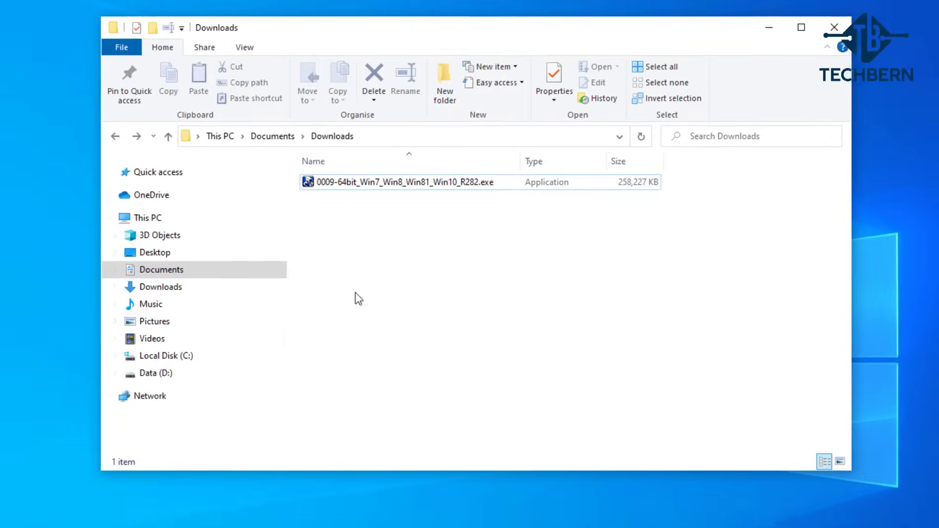
{"action": "double_click", "coordinate": [344, 182]}
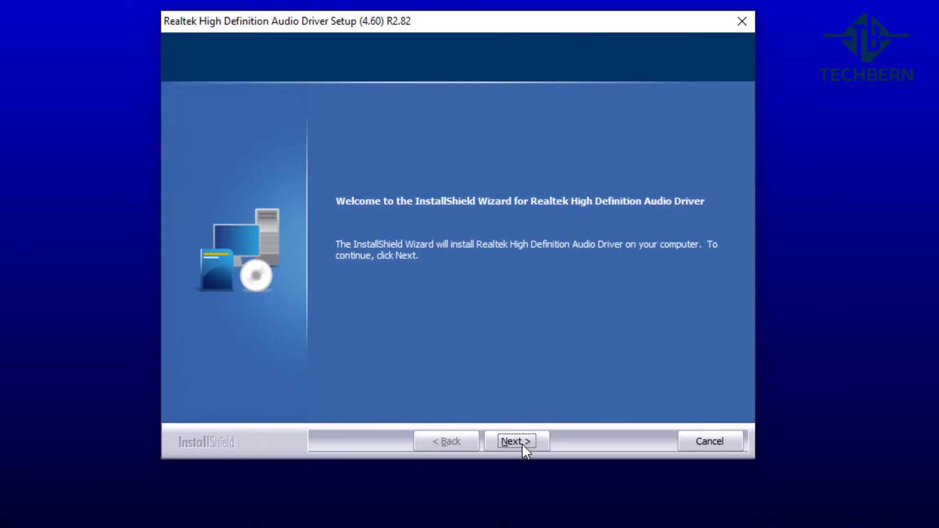
{"action": "left_click", "coordinate": [520, 448]}
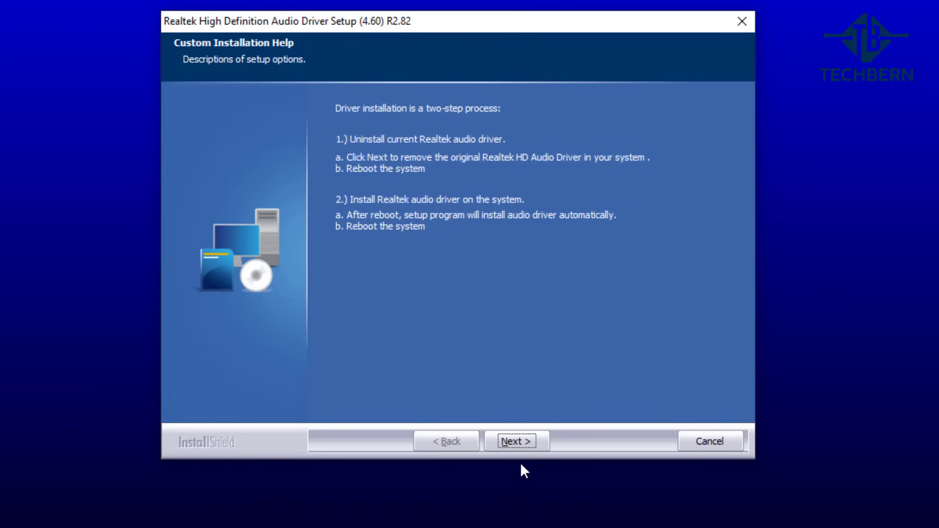
{"action": "left_click", "coordinate": [518, 441]}
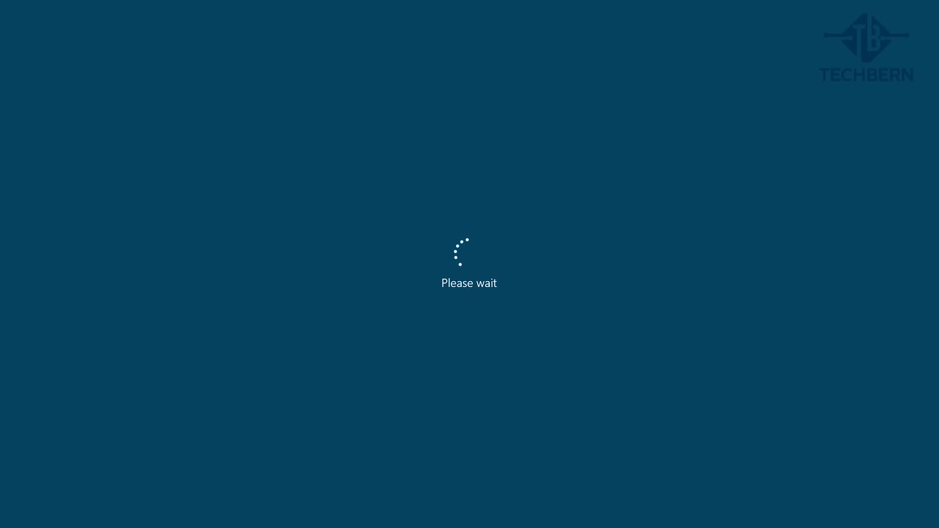
Step: Sign back into Windows by entering the account password twice
{"action": "type", "text": "***********"}
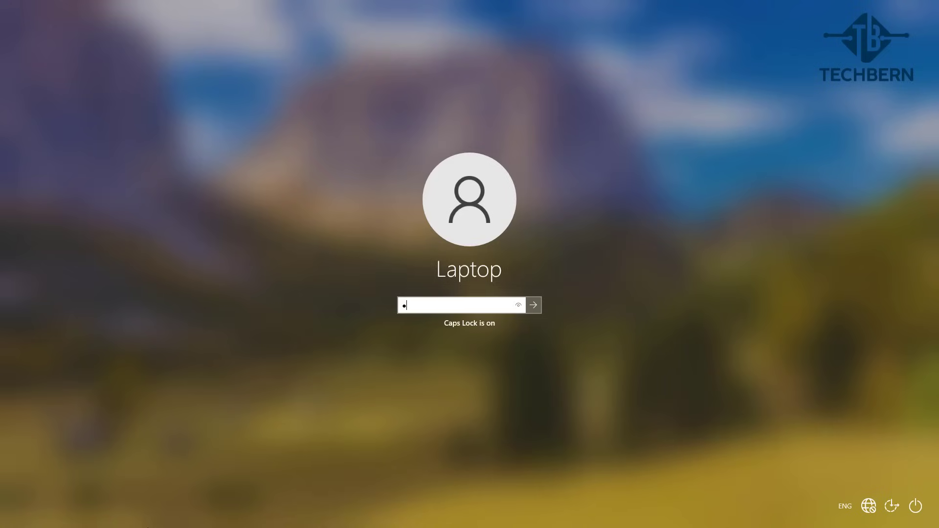
{"action": "key", "text": "Return"}
{"action": "type", "text": "***********"}
{"action": "key", "text": "Return"}
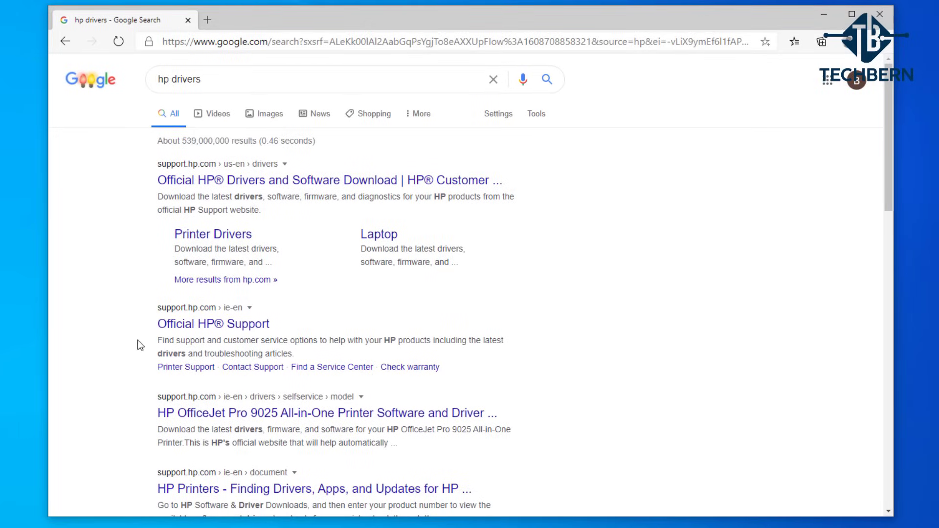
Step: From the 'hp drivers' results, open HP's official support site, then Software and Drivers, then Laptop
{"action": "left_click", "coordinate": [168, 331]}
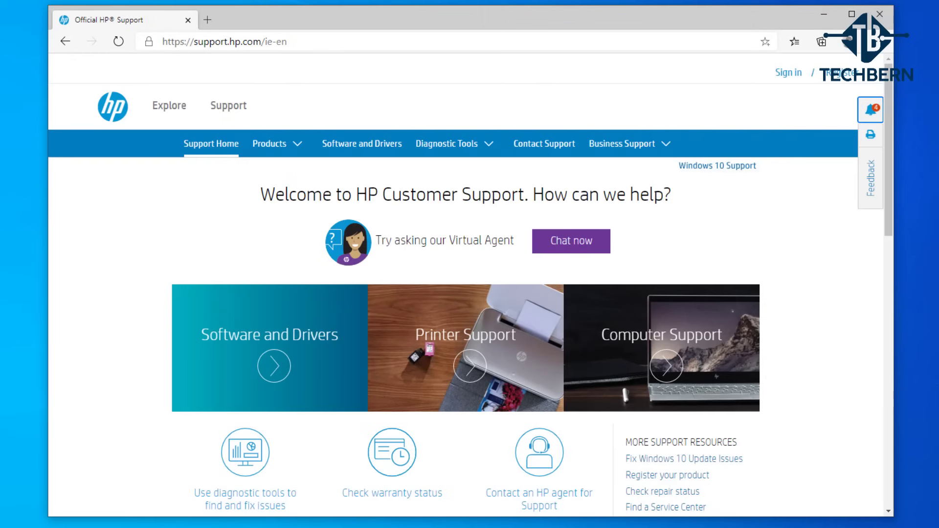
{"action": "left_click", "coordinate": [268, 362]}
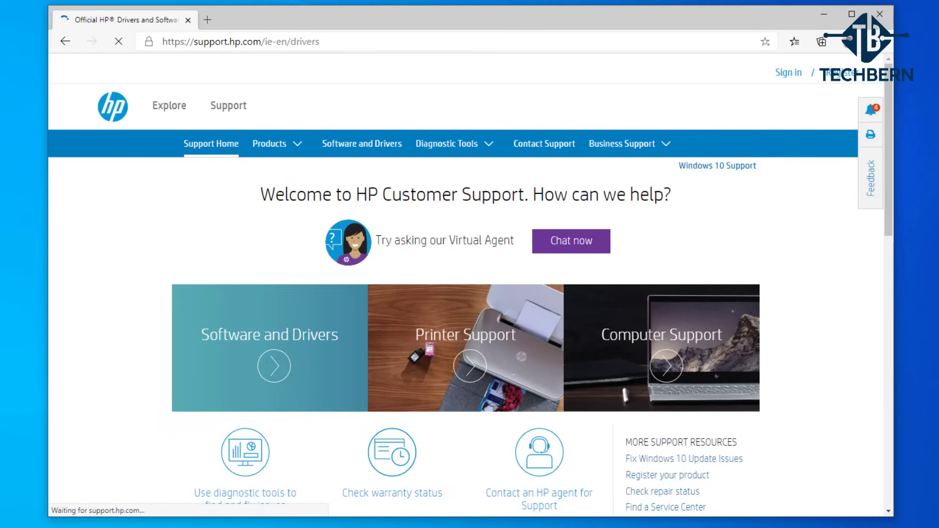
{"action": "scroll", "coordinate": [80, 299], "scroll_direction": "down", "scroll_amount": 3}
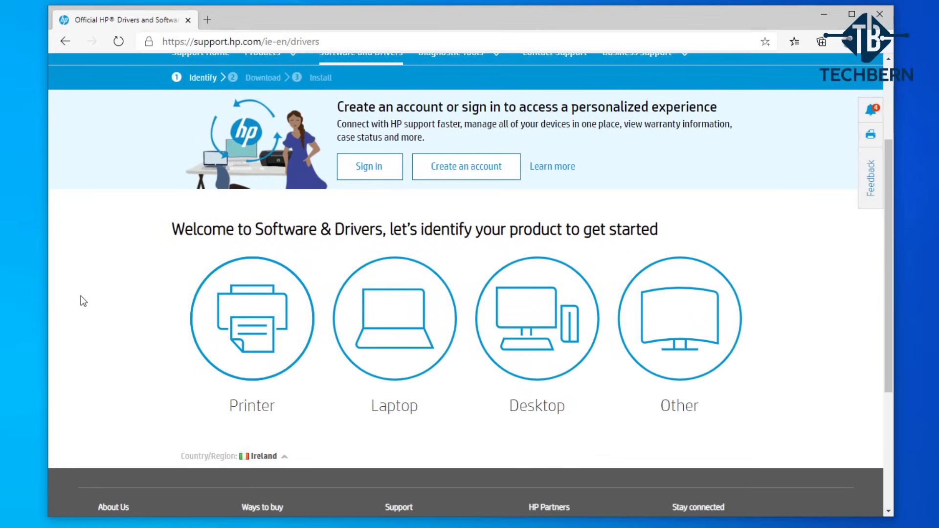
{"action": "left_click", "coordinate": [394, 345]}
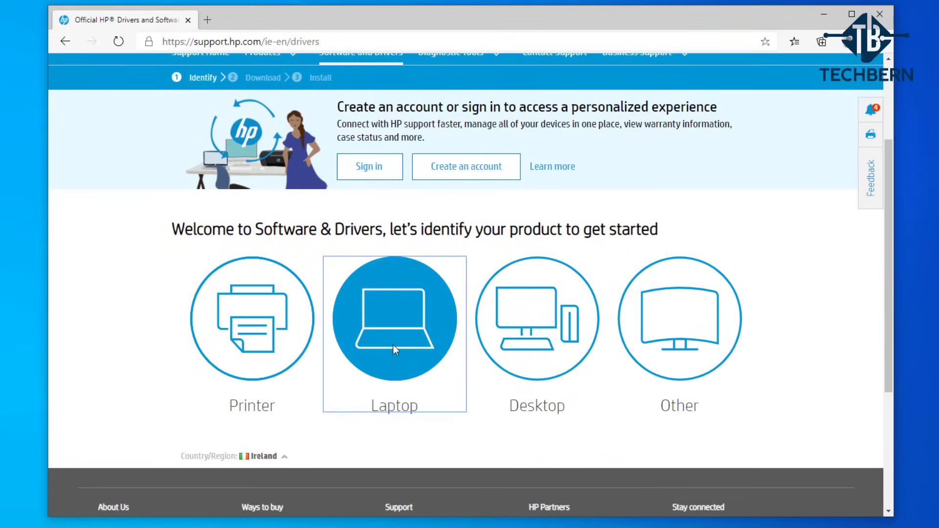
{"action": "scroll", "coordinate": [67, 314], "scroll_direction": "down", "scroll_amount": 2}
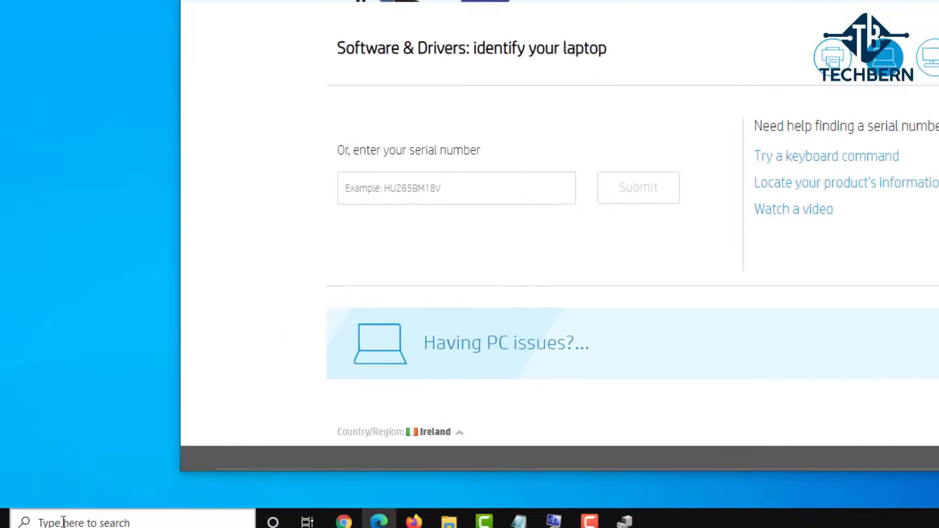
Step: Open Command Prompt and run 'wmic bios get serialnumber' to show the laptop's serial
{"action": "left_click", "coordinate": [93, 517]}
{"action": "type", "text": "command prompt"}
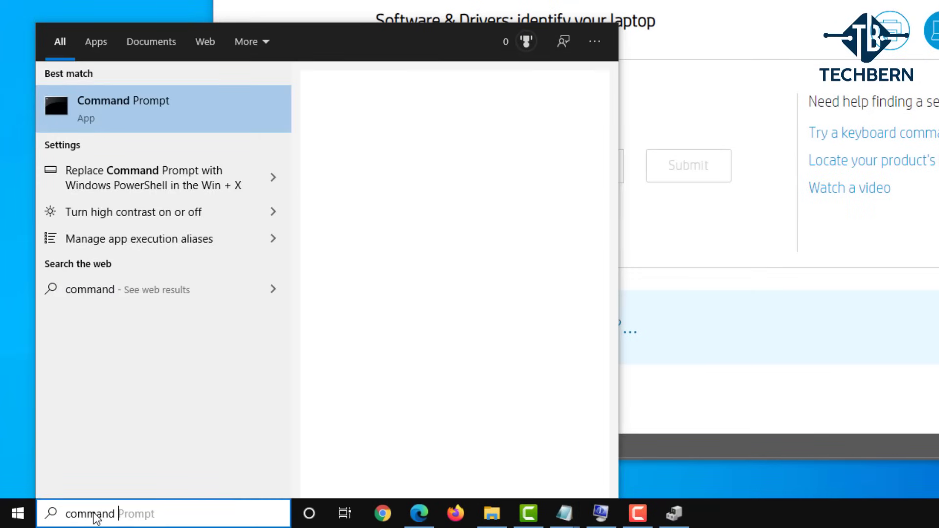
{"action": "left_click", "coordinate": [163, 115]}
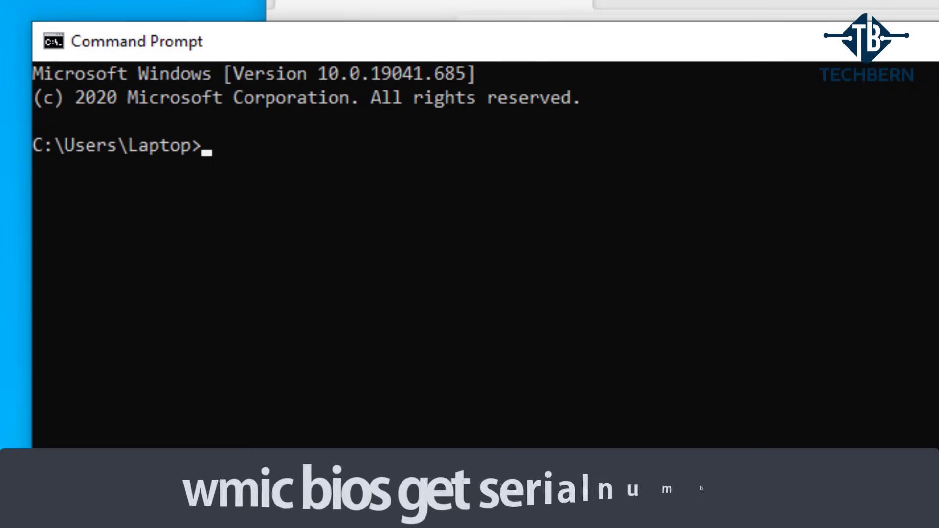
{"action": "type", "text": "w"}
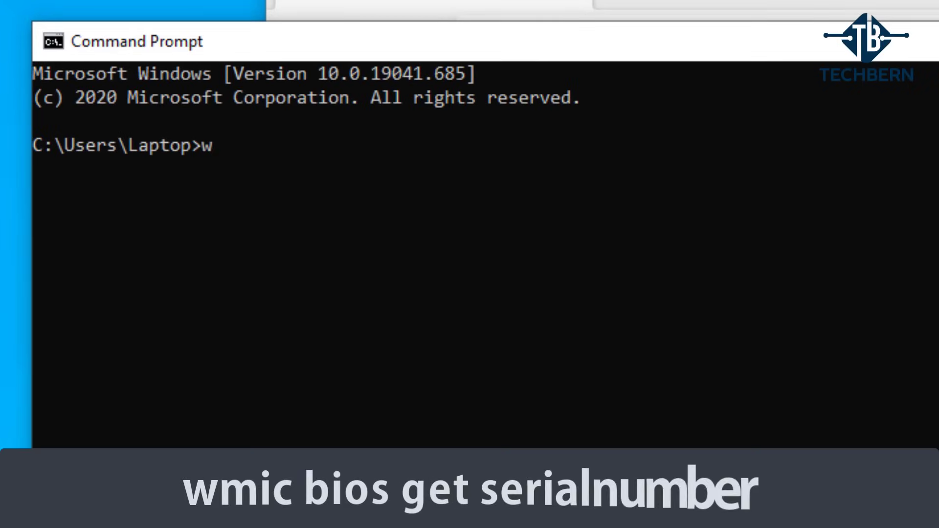
{"action": "type", "text": "mic bi"}
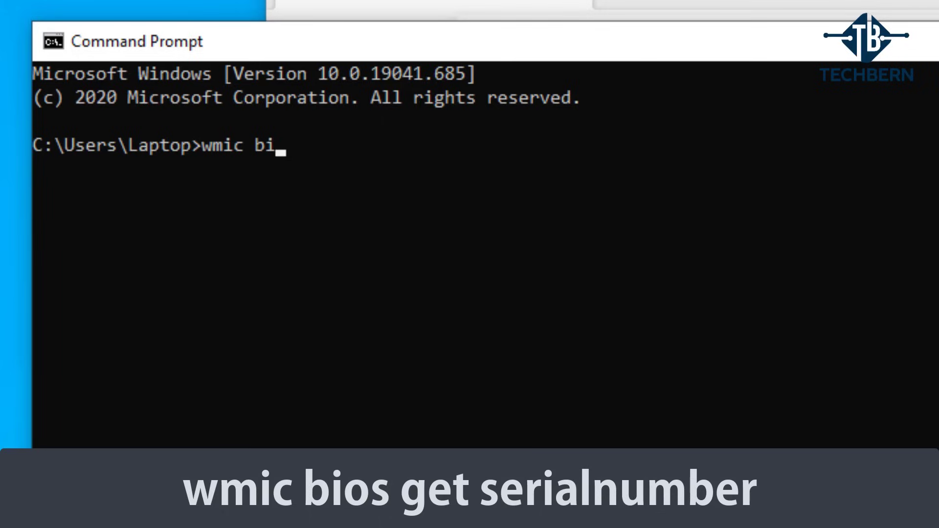
{"action": "type", "text": "os get "}
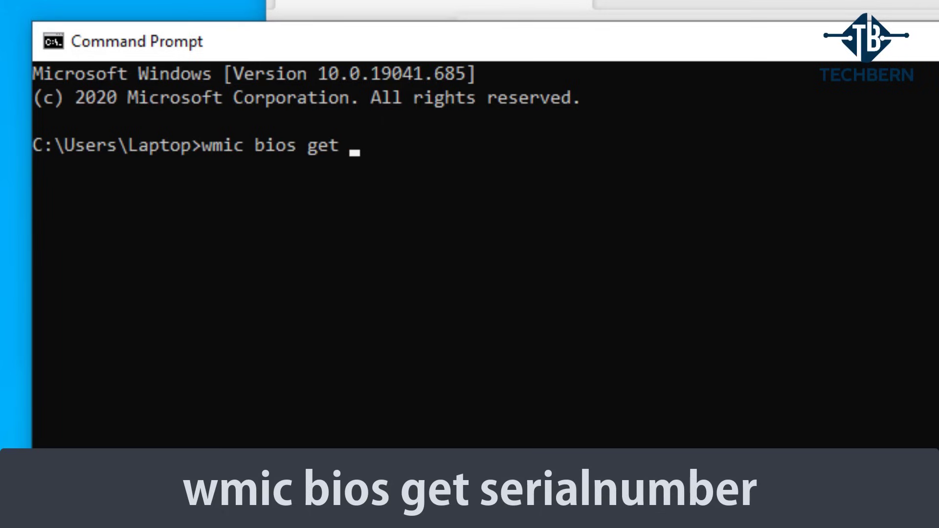
{"action": "type", "text": "serialnumber"}
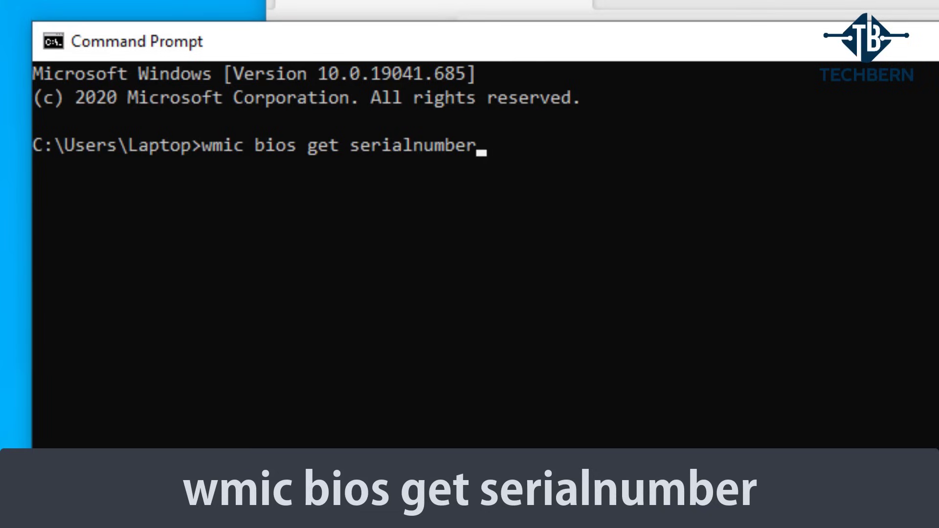
{"action": "key", "text": "Return"}
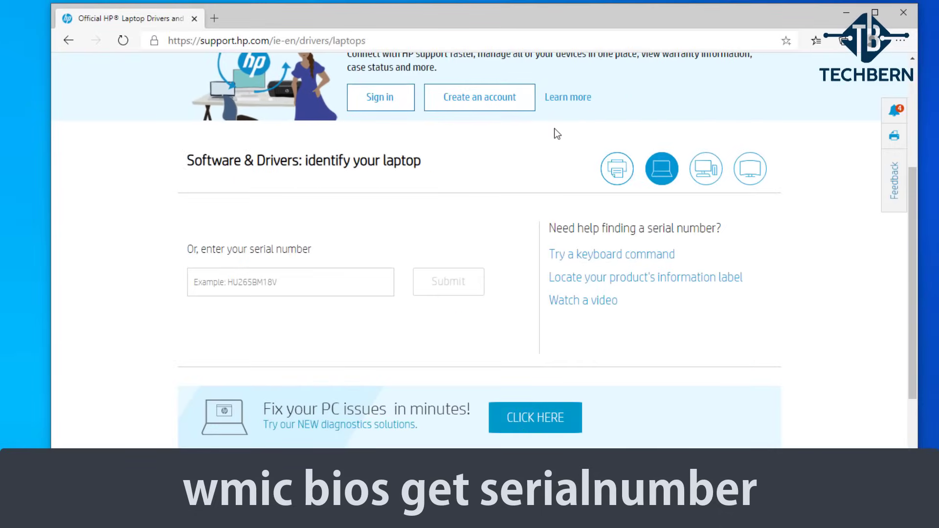
Step: Paste the laptop's serial number into HP's identify field and submit it
{"action": "left_click", "coordinate": [344, 281]}
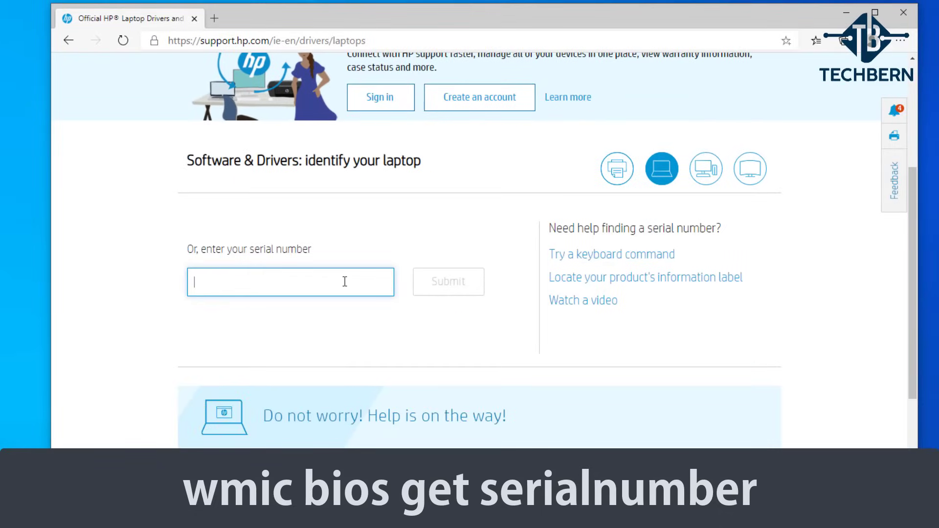
{"action": "key", "text": "ctrl+v"}
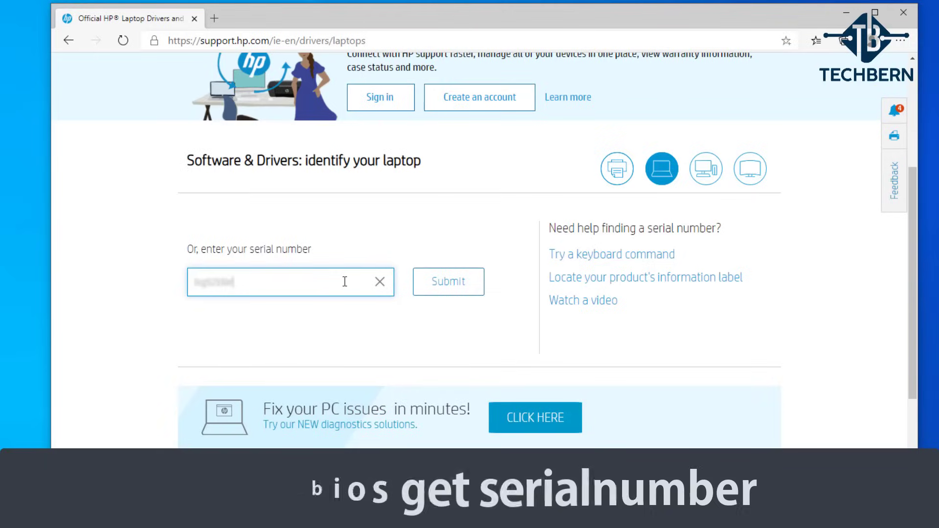
{"action": "left_click", "coordinate": [423, 279]}
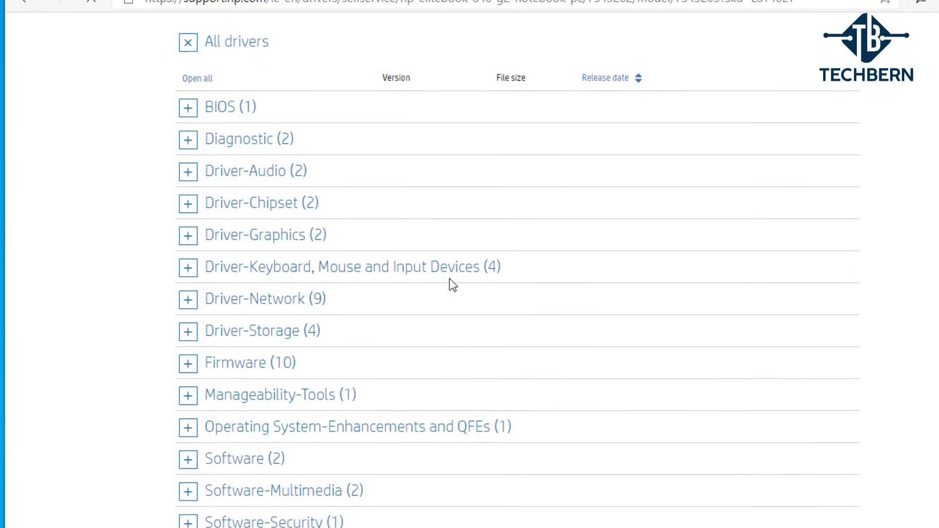
{"action": "scroll", "coordinate": [453, 284], "scroll_direction": "down", "scroll_amount": 1}
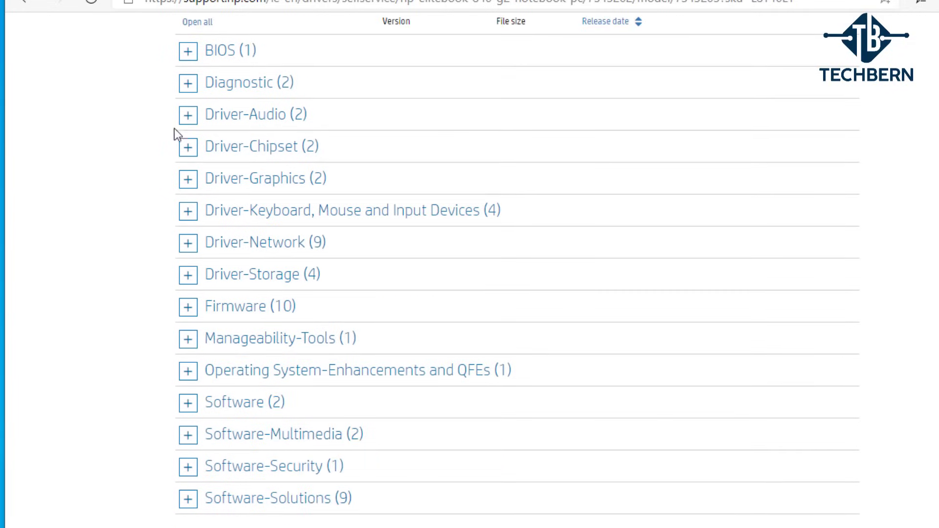
Step: Expand Driver-Audio and show details of Realtek HD Audio Drivers 6.0.8924.1 and 6.0.1.7564
{"action": "left_click", "coordinate": [188, 115]}
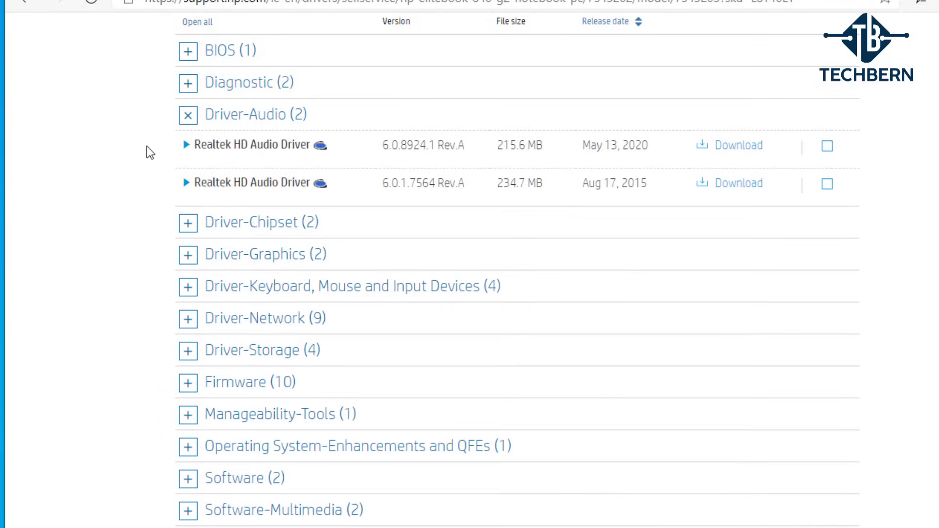
{"action": "left_click", "coordinate": [189, 149]}
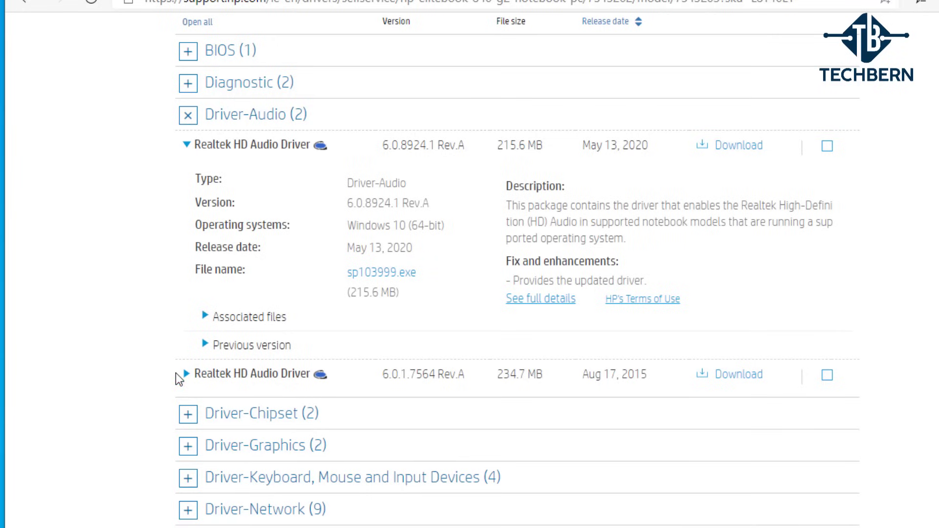
{"action": "left_click", "coordinate": [186, 375]}
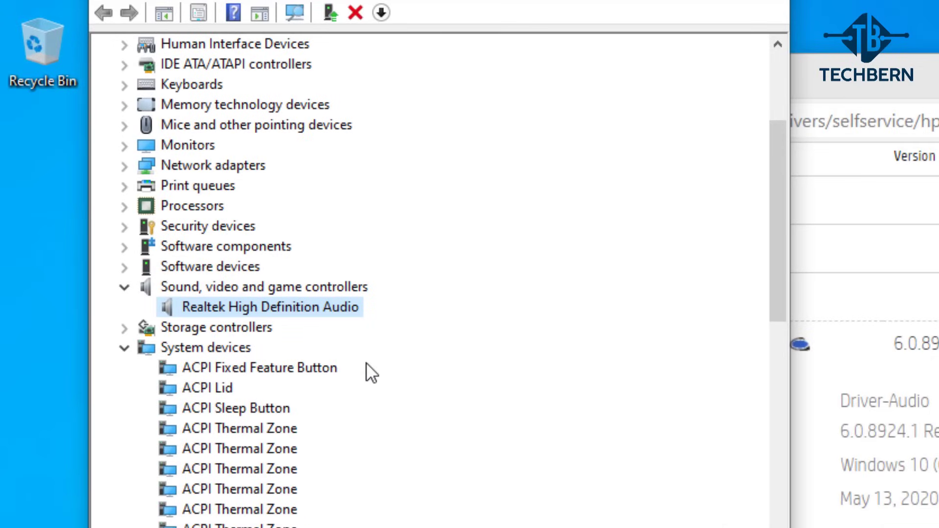
{"action": "right_click", "coordinate": [335, 308]}
{"action": "left_click", "coordinate": [395, 435]}
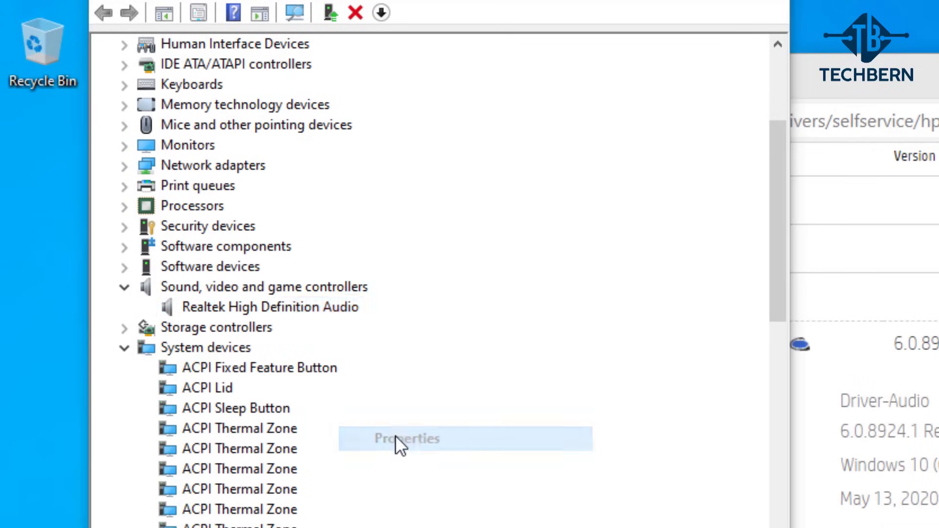
{"action": "left_click", "coordinate": [395, 61]}
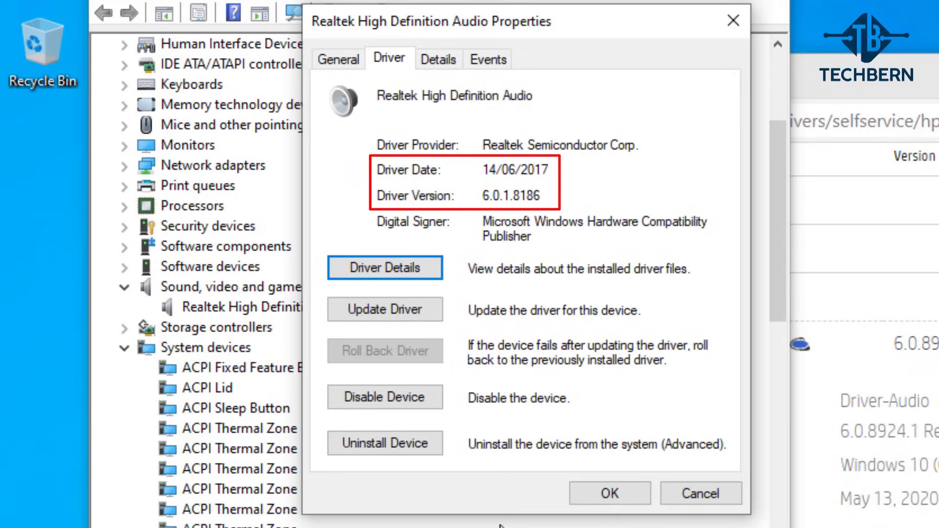
{"action": "left_click", "coordinate": [717, 20]}
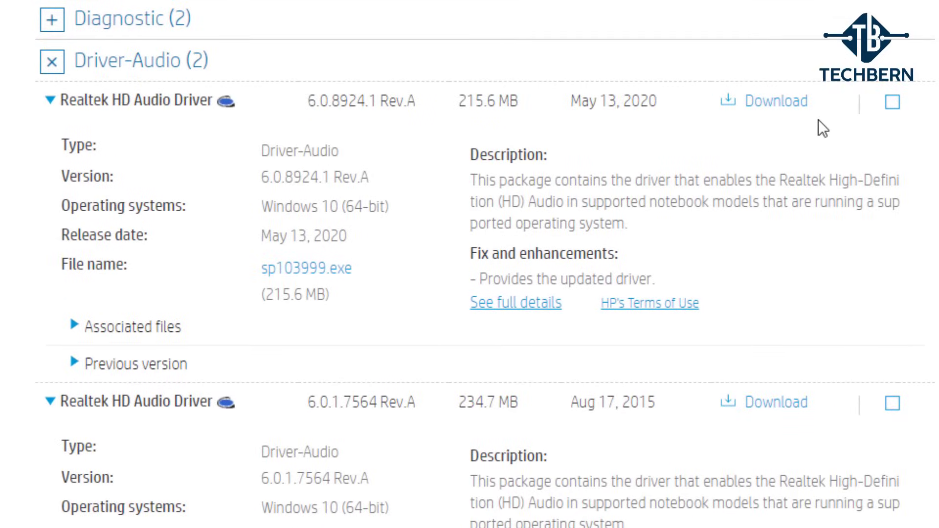
Step: Download Realtek HD Audio Driver 6.0.8924.1 Rev.A (sp103999.exe, 216 MB)
{"action": "left_click", "coordinate": [805, 104]}
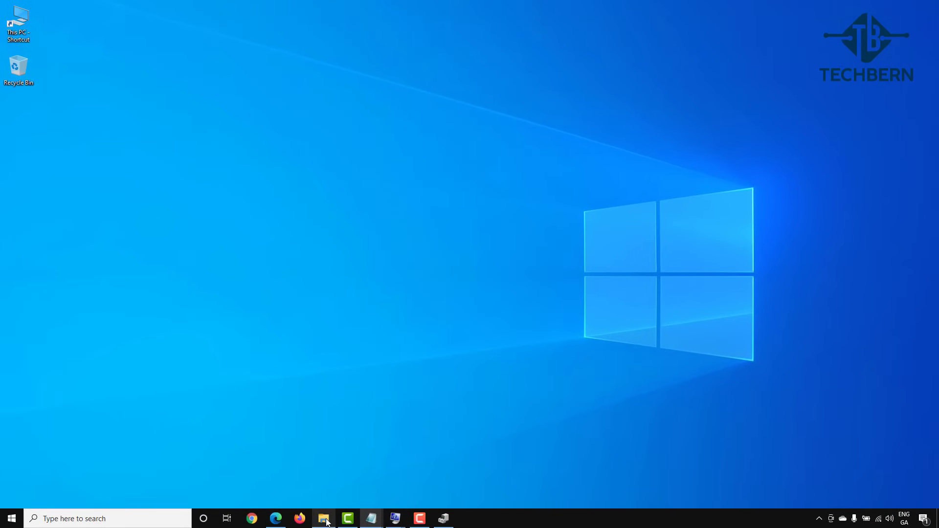
Step: Run sp103999.exe from Downloads, accept the license, and extract to C:\SWSetup\SP103999 to start setup
{"action": "left_click", "coordinate": [324, 518]}
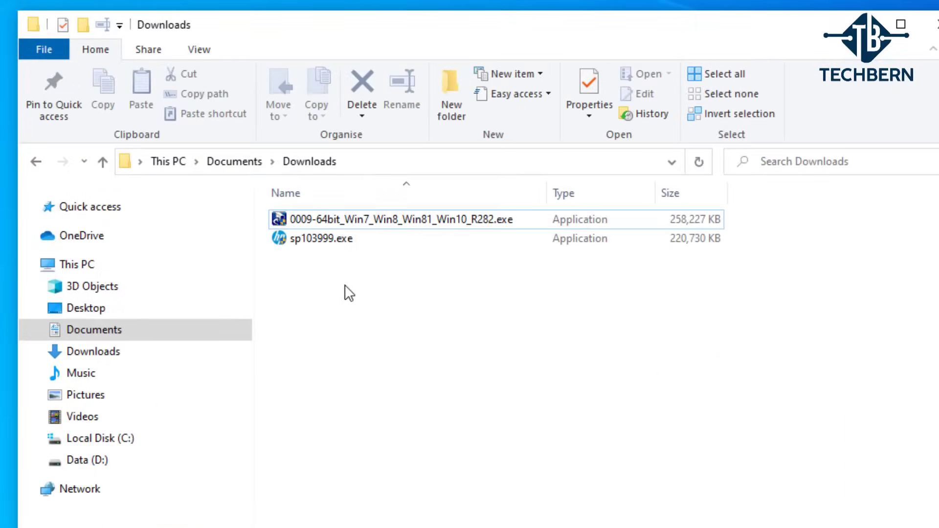
{"action": "double_click", "coordinate": [337, 241]}
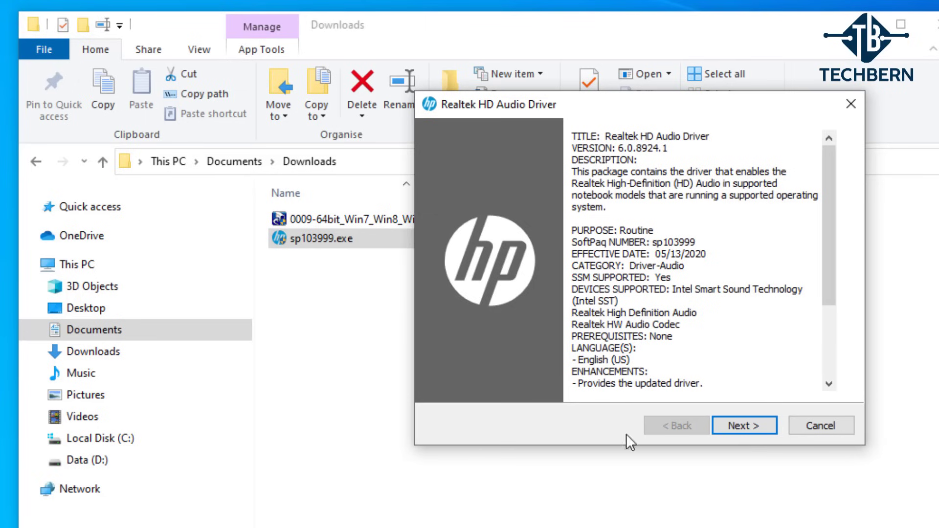
{"action": "left_click", "coordinate": [723, 423]}
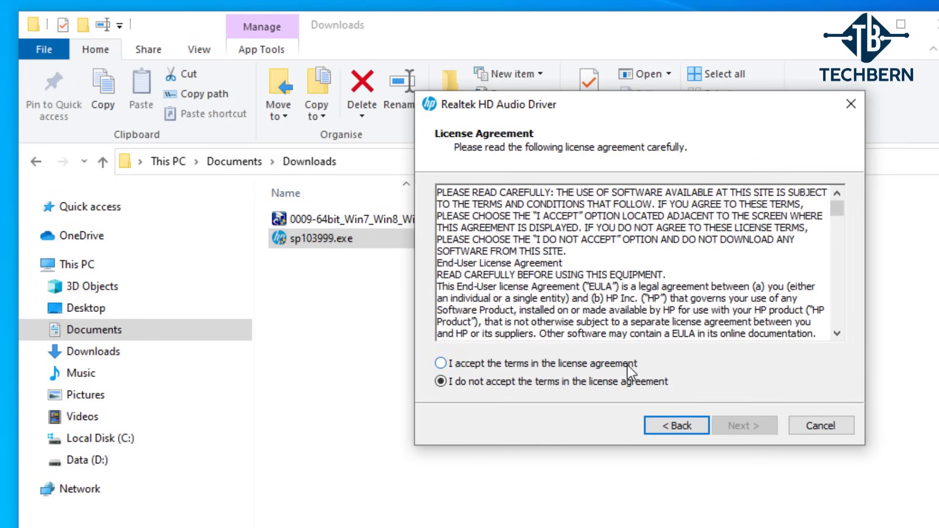
{"action": "left_click", "coordinate": [627, 364]}
{"action": "left_click", "coordinate": [714, 419]}
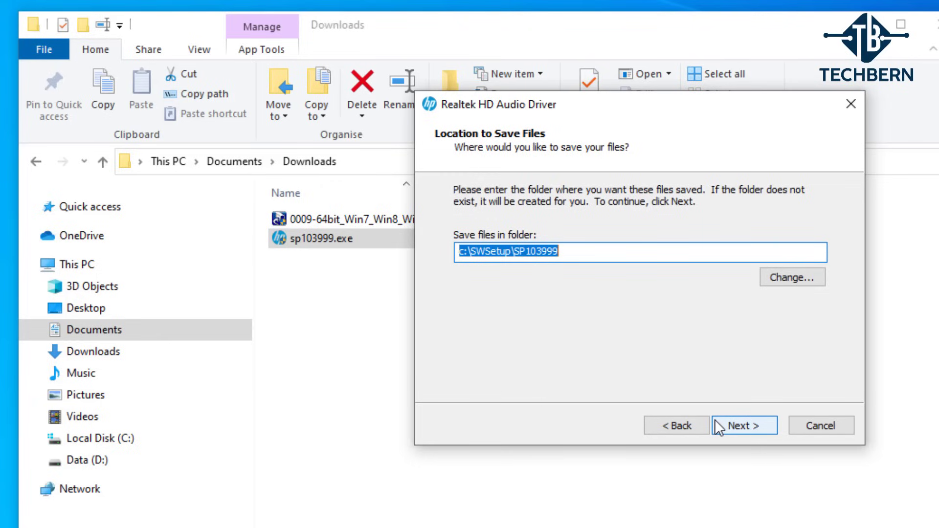
{"action": "left_click", "coordinate": [714, 419]}
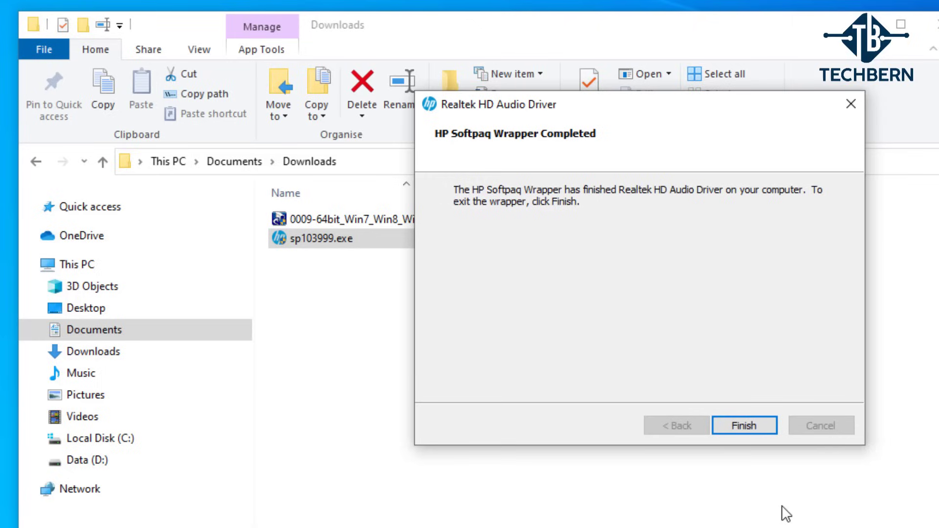
{"action": "left_click", "coordinate": [751, 428]}
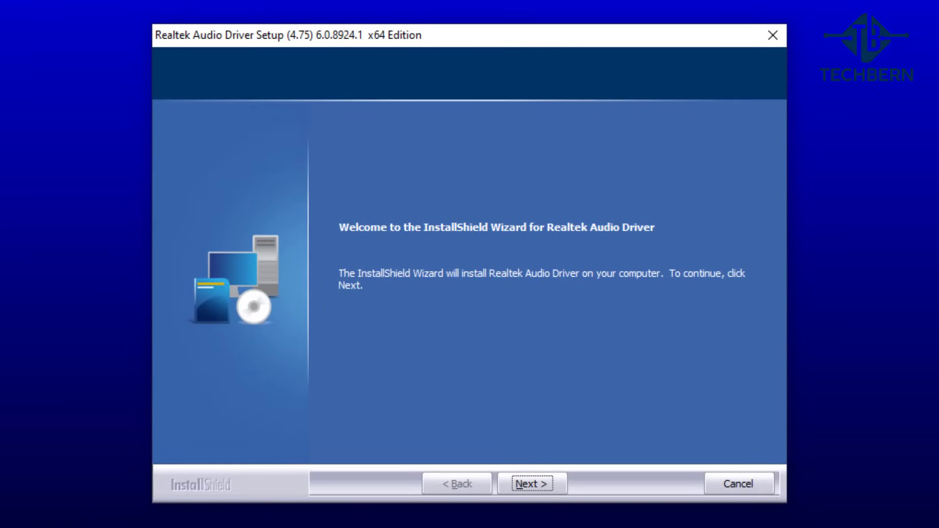
Step: Install Realtek Audio Driver 6.0.8924.1, replacing the old driver, through to completion
{"action": "left_click", "coordinate": [552, 485]}
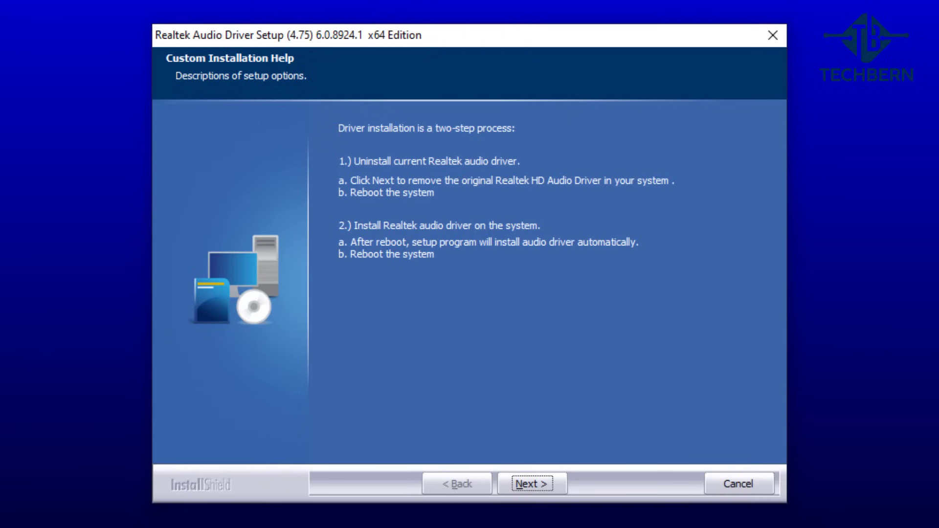
{"action": "left_click", "coordinate": [537, 485]}
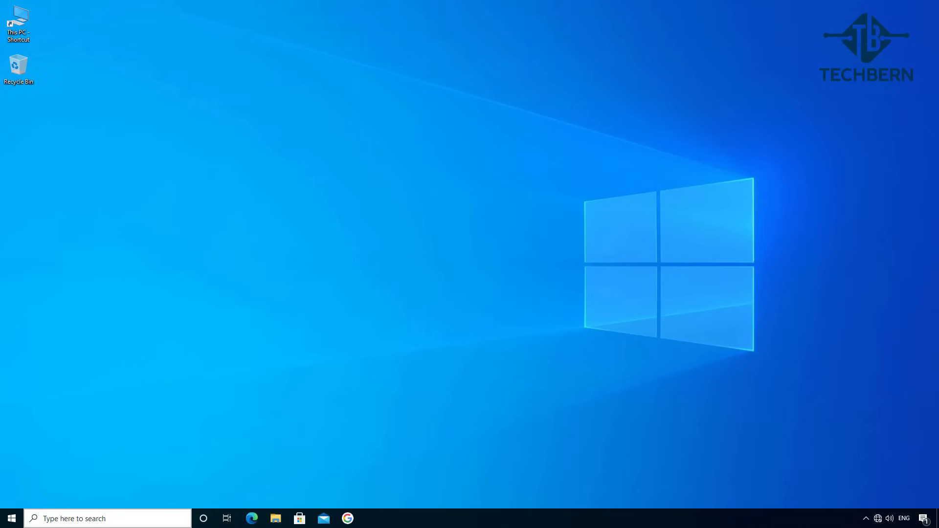
{"action": "left_click", "coordinate": [534, 492]}
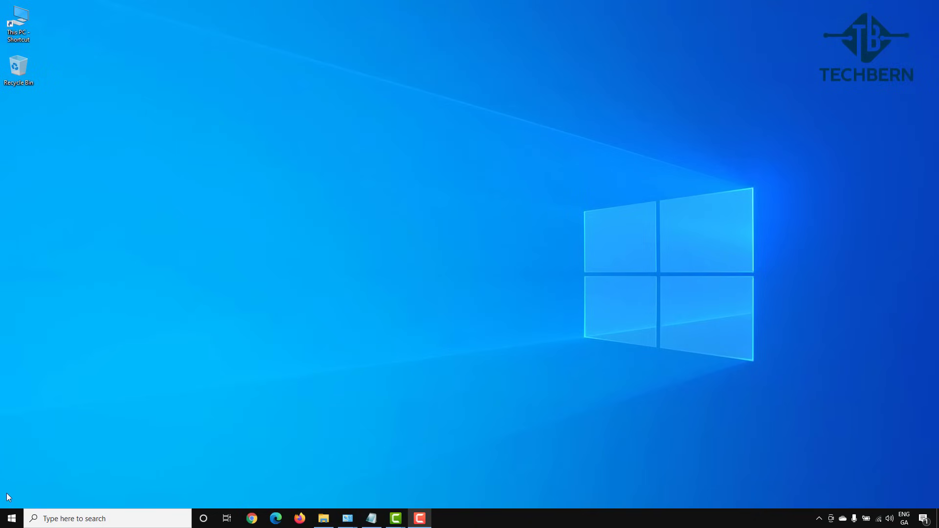
Step: Check Realtek High Definition Audio shows driver 6.0.8924.1 (26/03/2020), then list Audio inputs and outputs
{"action": "left_click", "coordinate": [55, 519]}
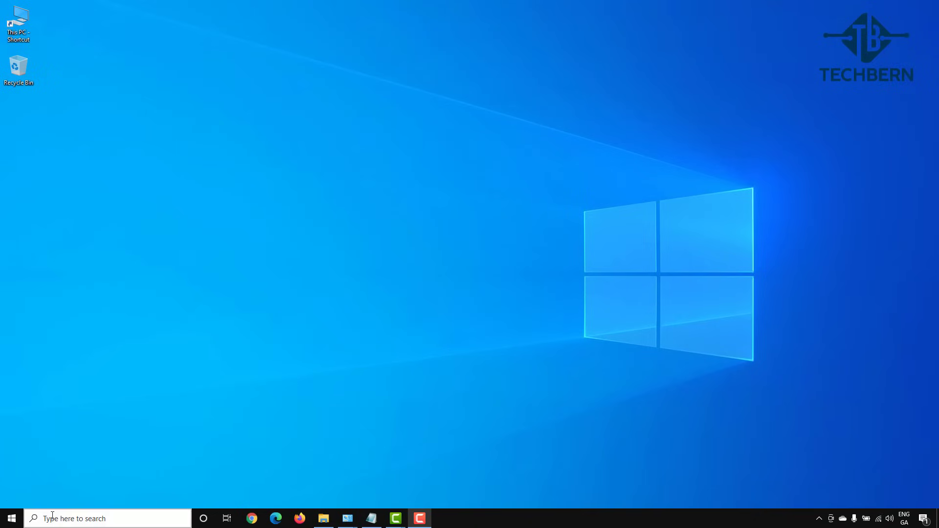
{"action": "type", "text": "device manager"}
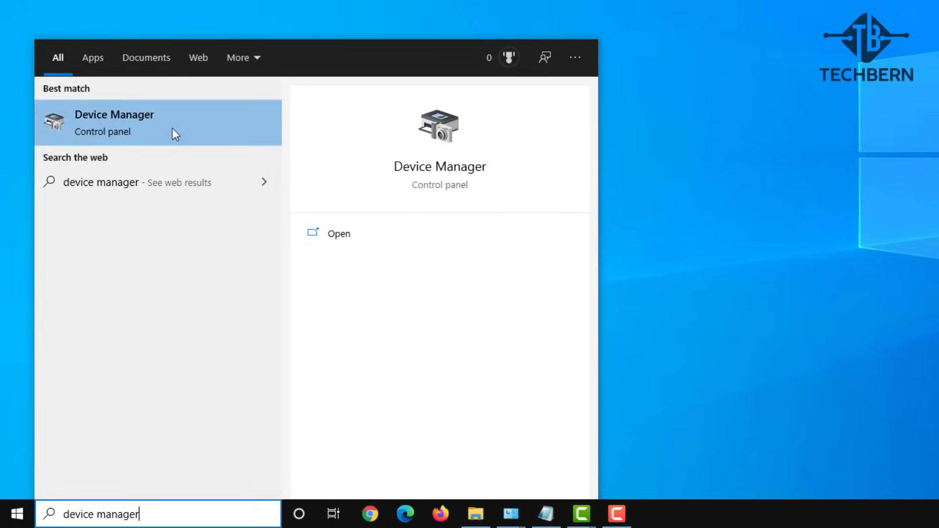
{"action": "left_click", "coordinate": [174, 131]}
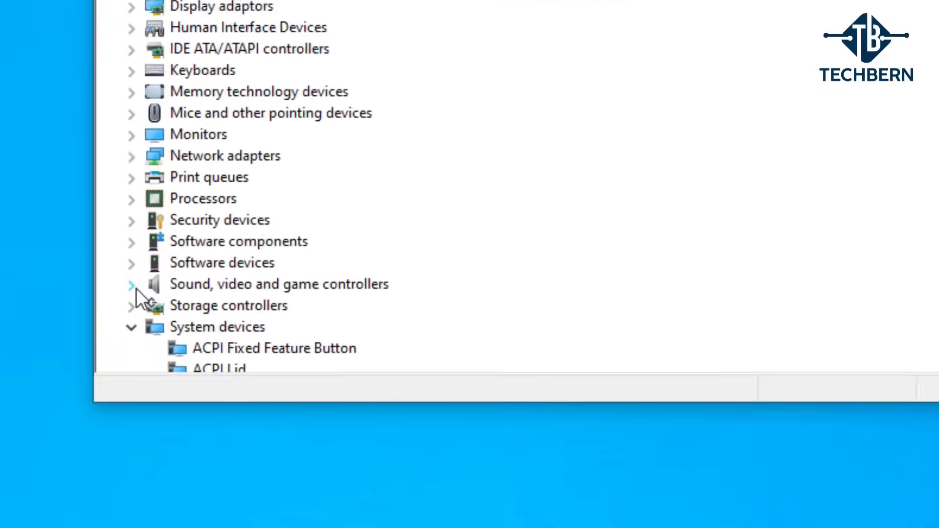
{"action": "left_click", "coordinate": [92, 402]}
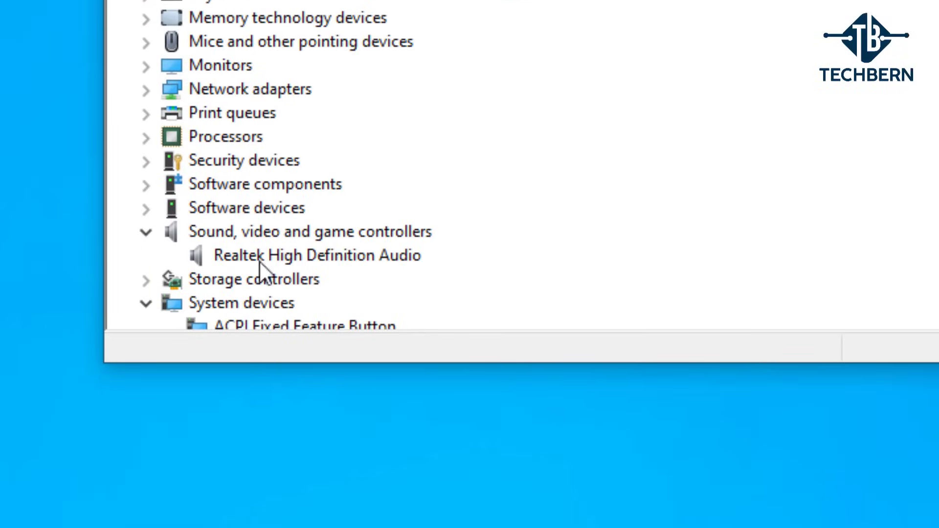
{"action": "right_click", "coordinate": [417, 257]}
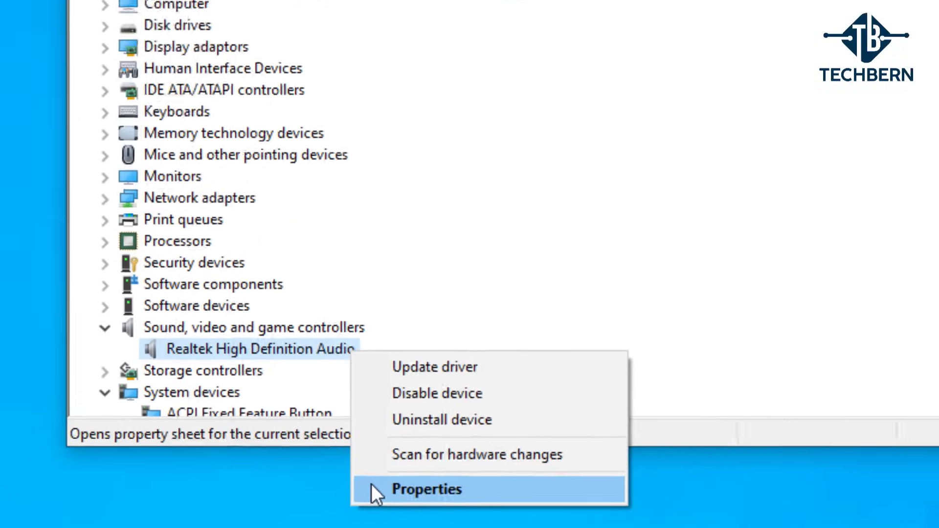
{"action": "left_click", "coordinate": [438, 411]}
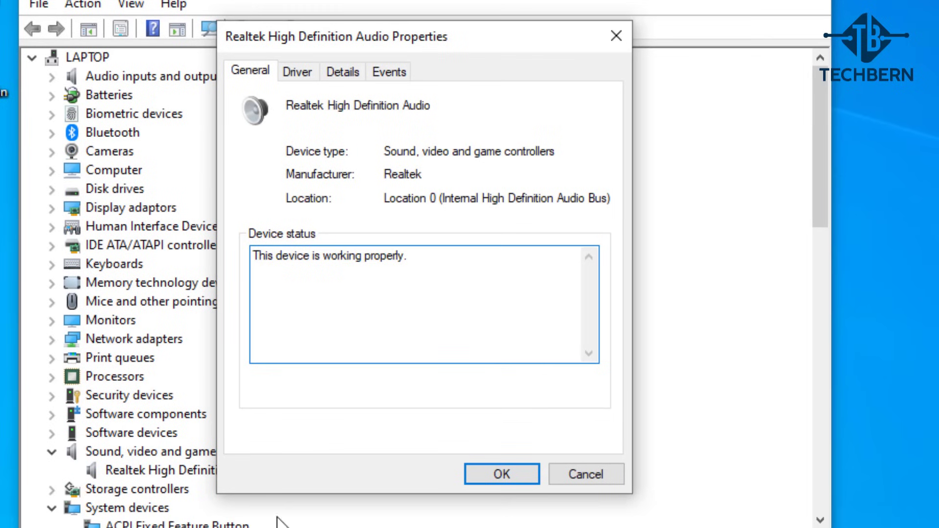
{"action": "left_click", "coordinate": [313, 77]}
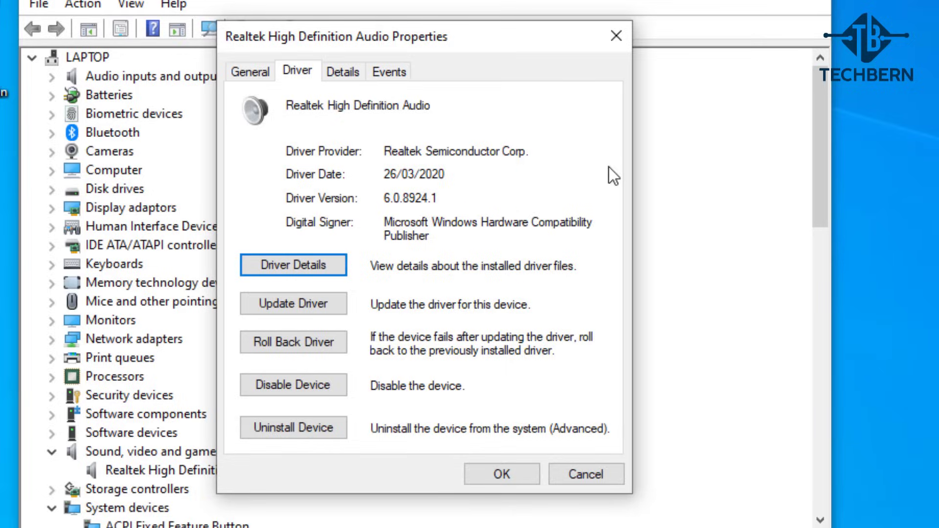
{"action": "left_click", "coordinate": [616, 35]}
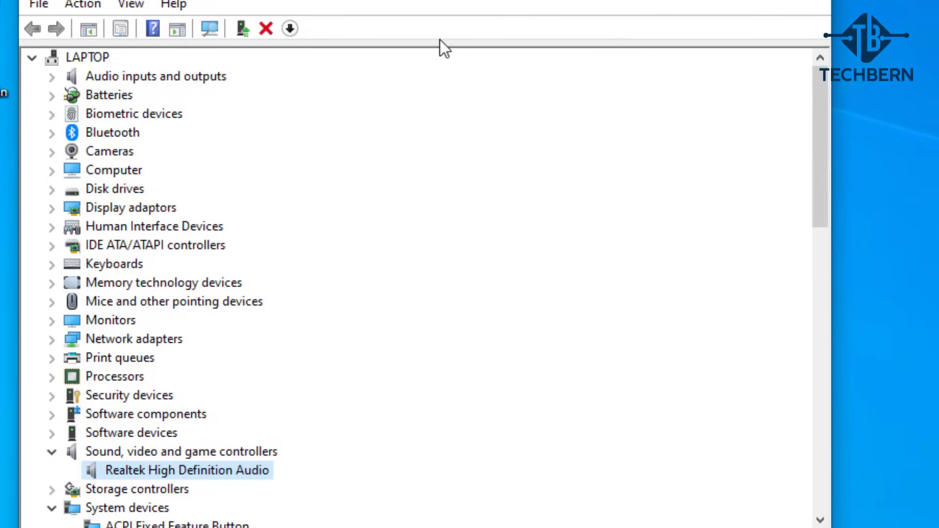
{"action": "left_click", "coordinate": [52, 77]}
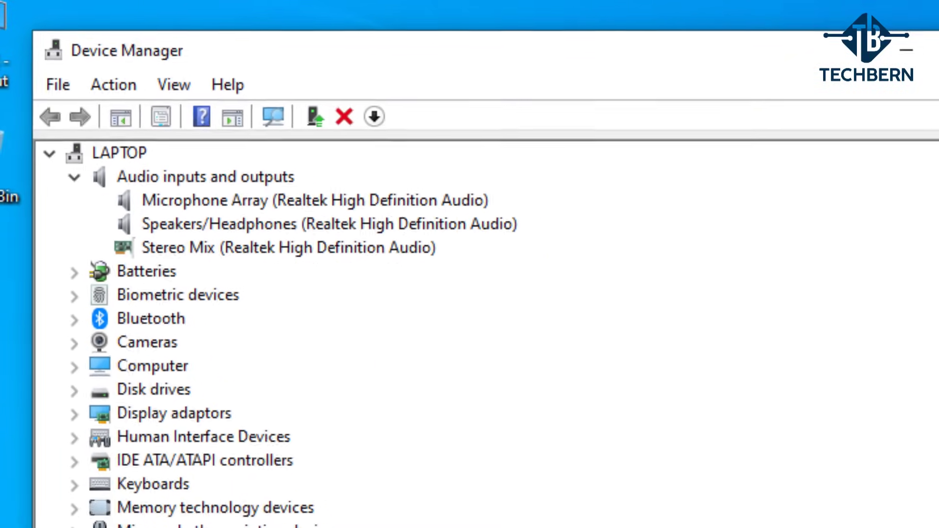
Step: Close Device Manager and open Control Panel from the taskbar search
{"action": "left_click", "coordinate": [831, 45]}
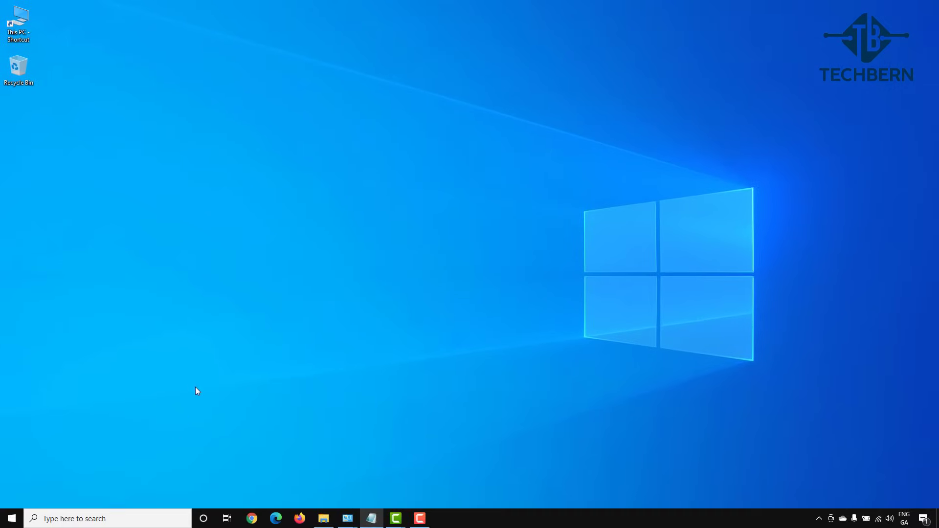
{"action": "left_click", "coordinate": [110, 517]}
{"action": "type", "text": "contr"}
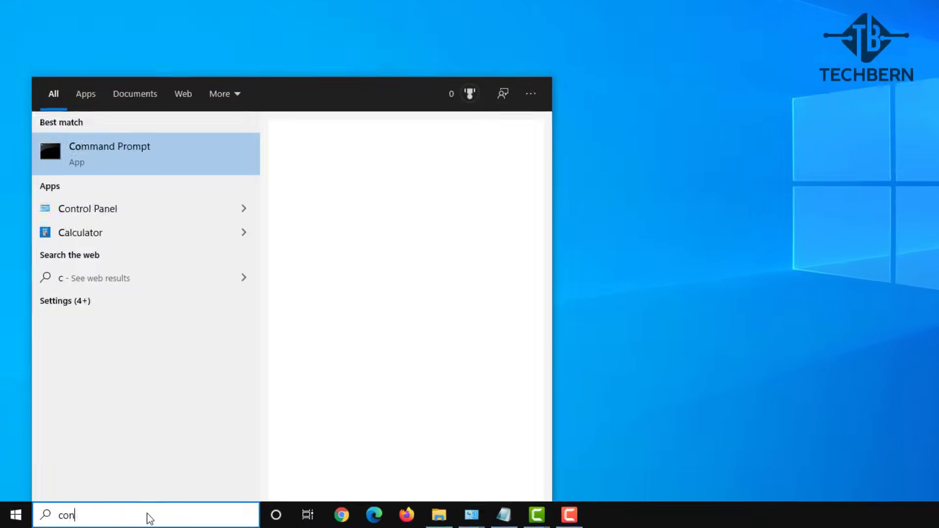
{"action": "type", "text": "ol panel"}
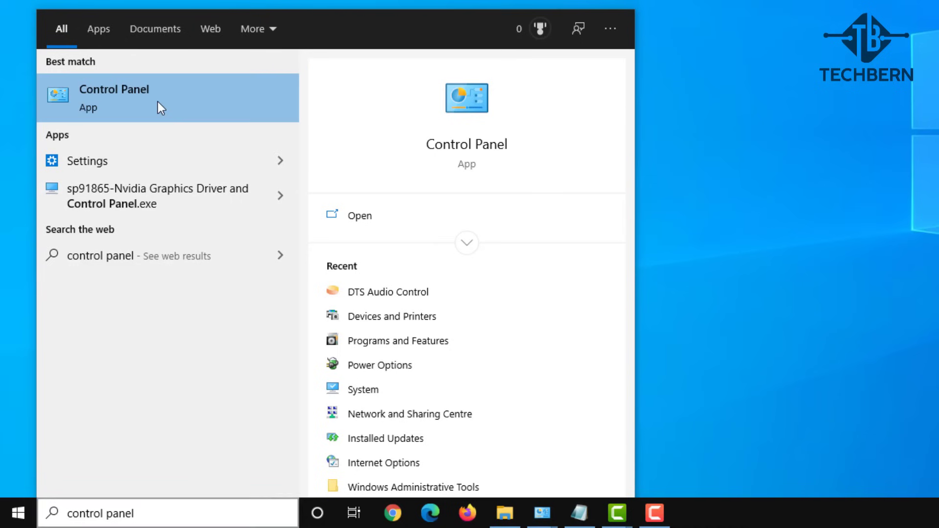
{"action": "left_click", "coordinate": [157, 102]}
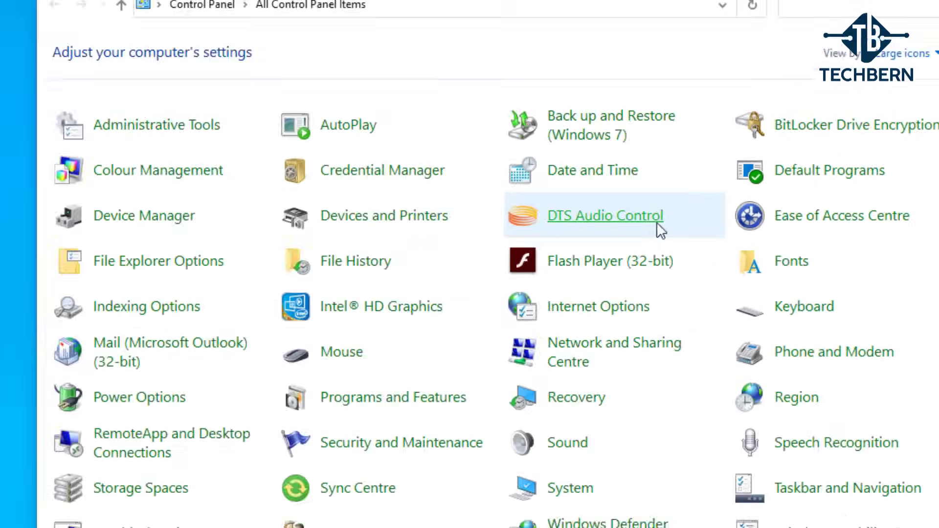
{"action": "left_click", "coordinate": [657, 223]}
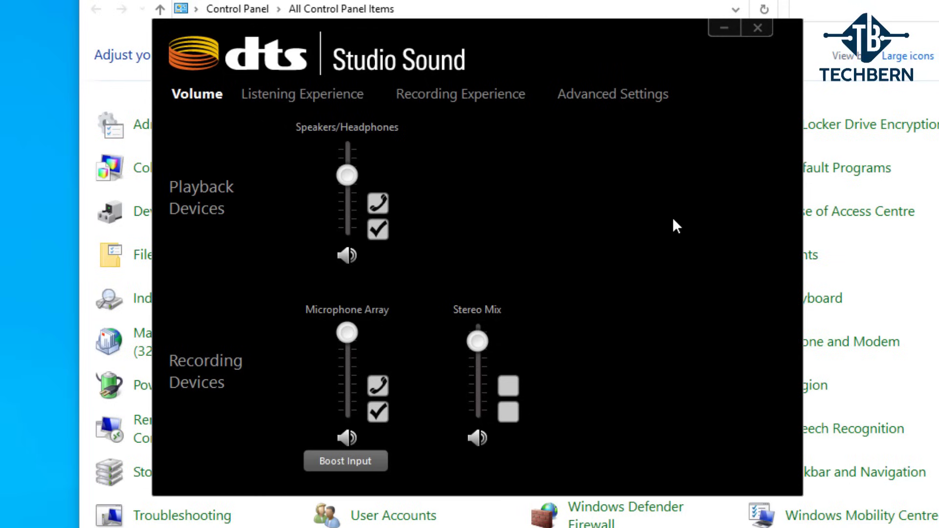
{"action": "left_click", "coordinate": [352, 94]}
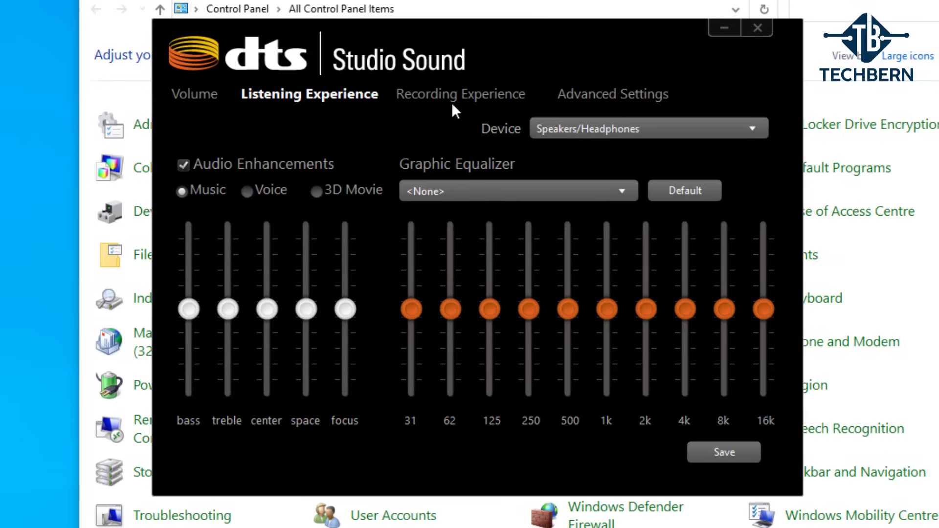
{"action": "left_click", "coordinate": [511, 97]}
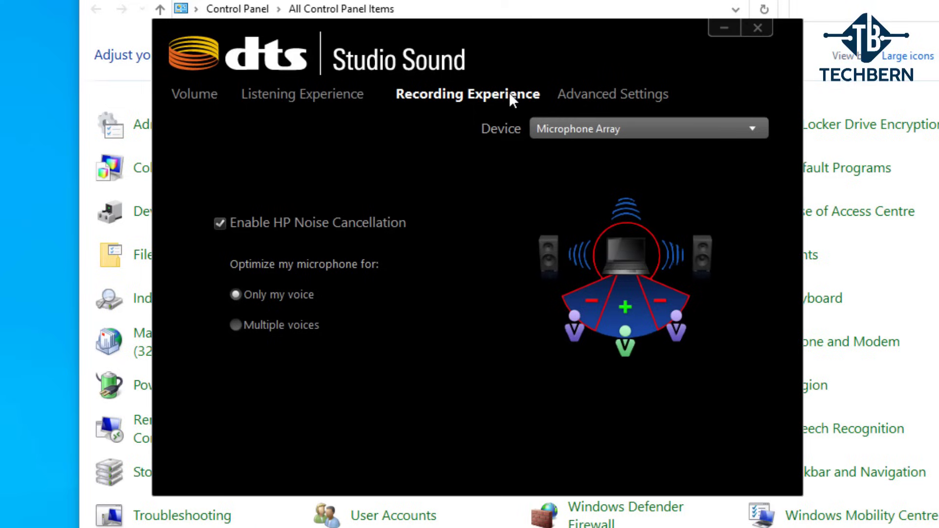
{"action": "left_click", "coordinate": [653, 97]}
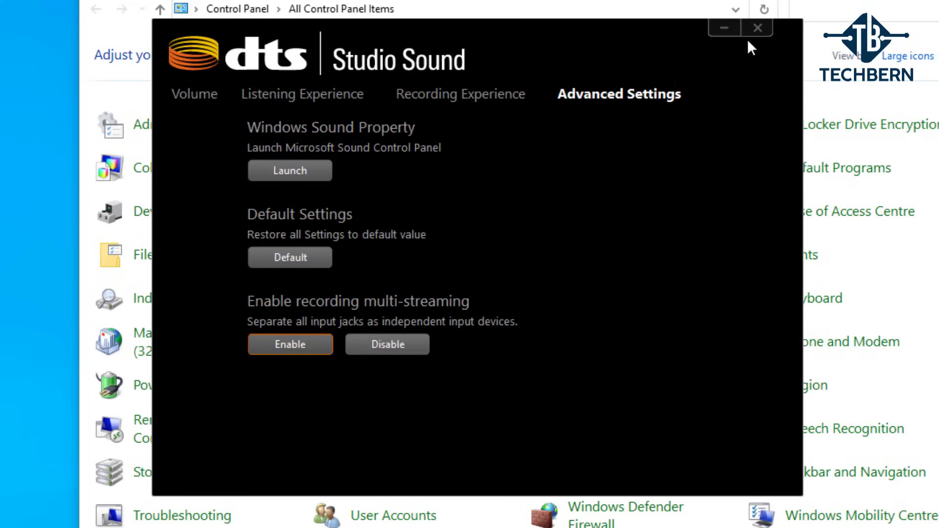
{"action": "left_click", "coordinate": [760, 30]}
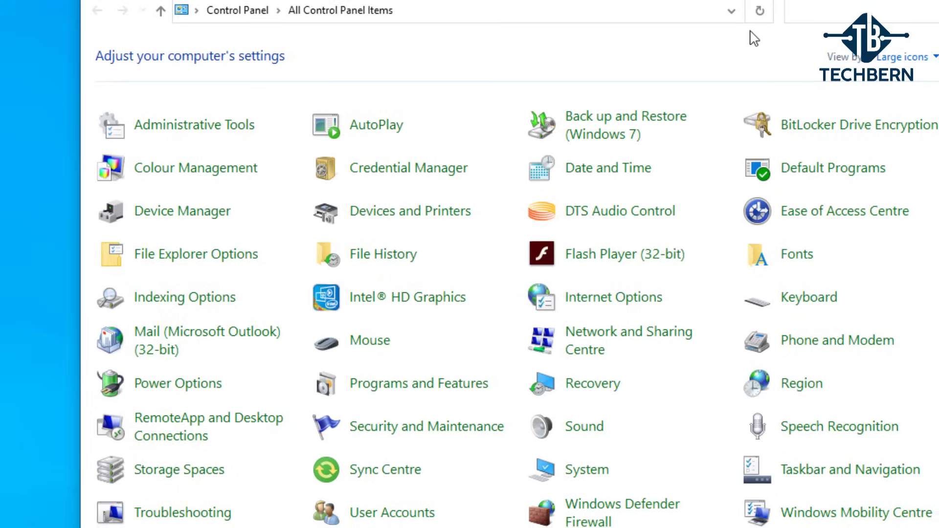
Step: Close Control Panel and browse File Explorer to C:\Program Files\Realtek
{"action": "left_click", "coordinate": [867, 11]}
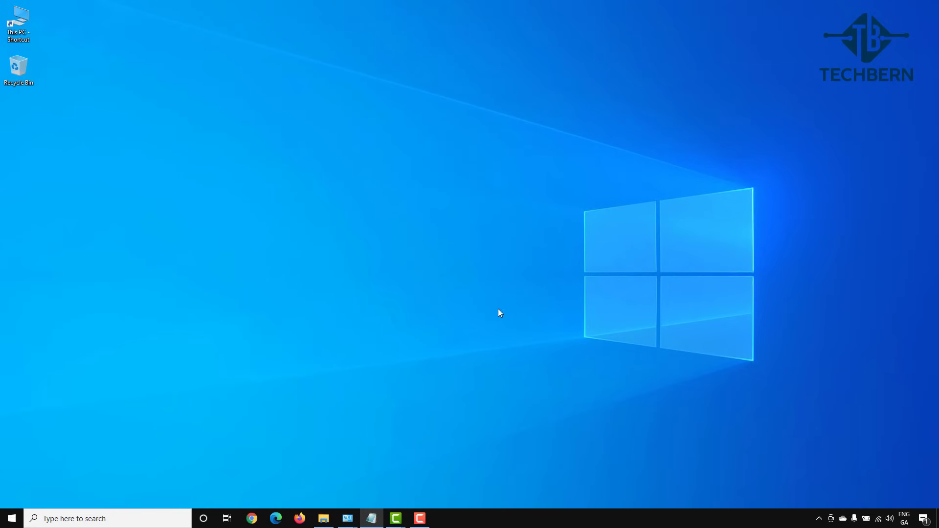
{"action": "left_click", "coordinate": [323, 518]}
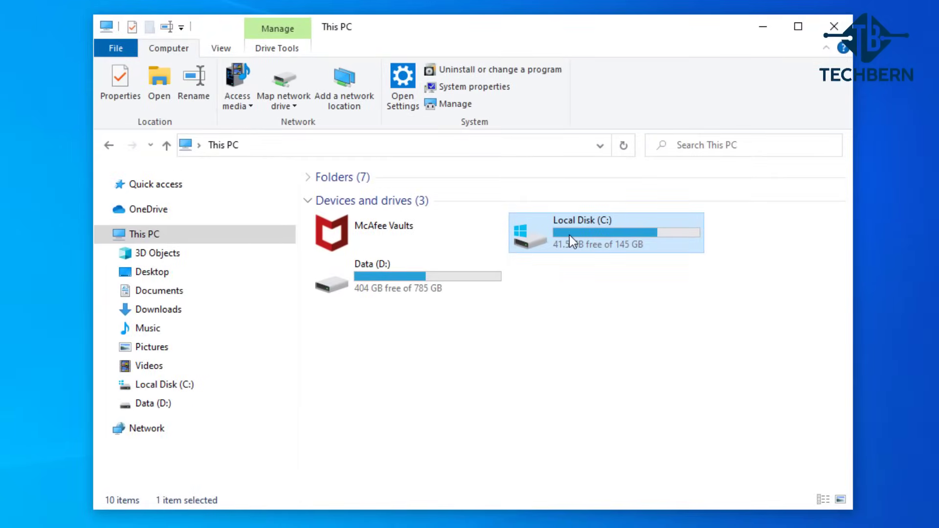
{"action": "double_click", "coordinate": [569, 236]}
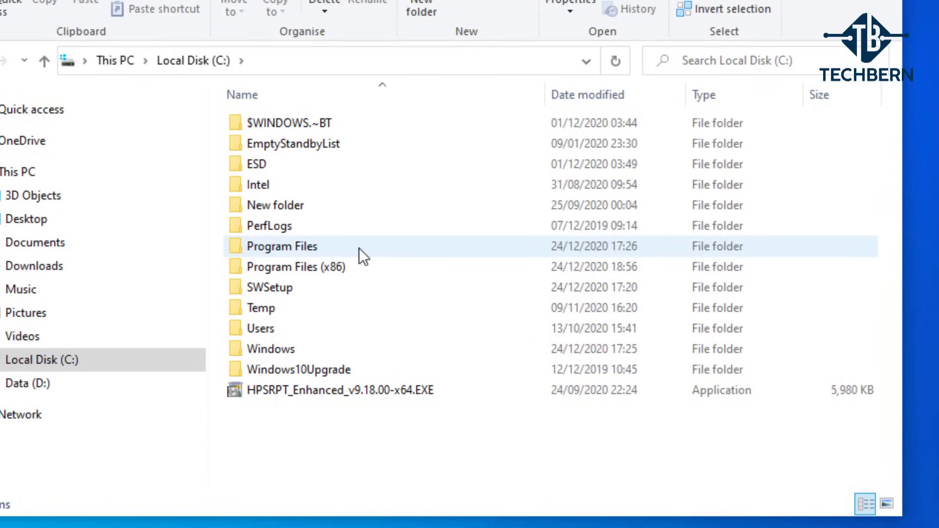
{"action": "double_click", "coordinate": [359, 247]}
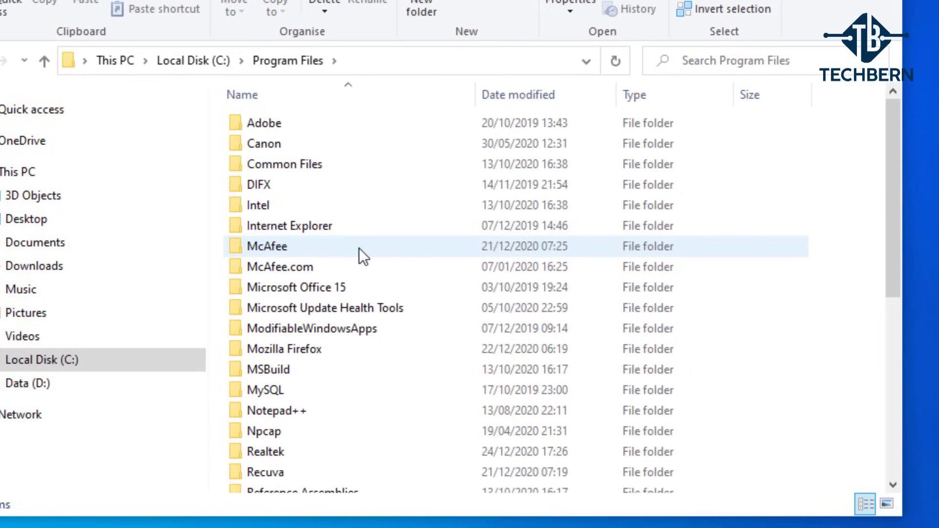
{"action": "left_click", "coordinate": [302, 449]}
{"action": "double_click", "coordinate": [303, 448]}
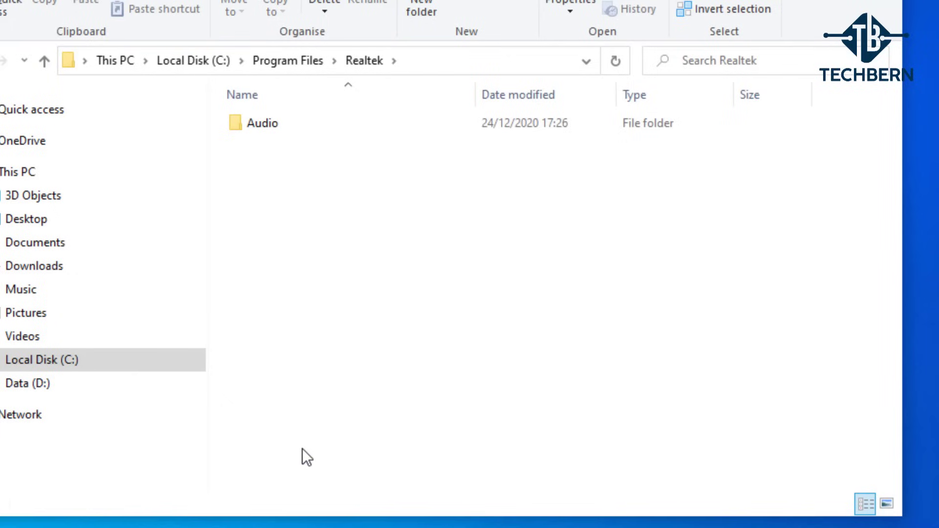
Step: Open Audio\HDA, launch RtkNGUI64.exe to confirm DTS Studio Sound opens, then close it
{"action": "left_click", "coordinate": [295, 128]}
{"action": "double_click", "coordinate": [295, 128]}
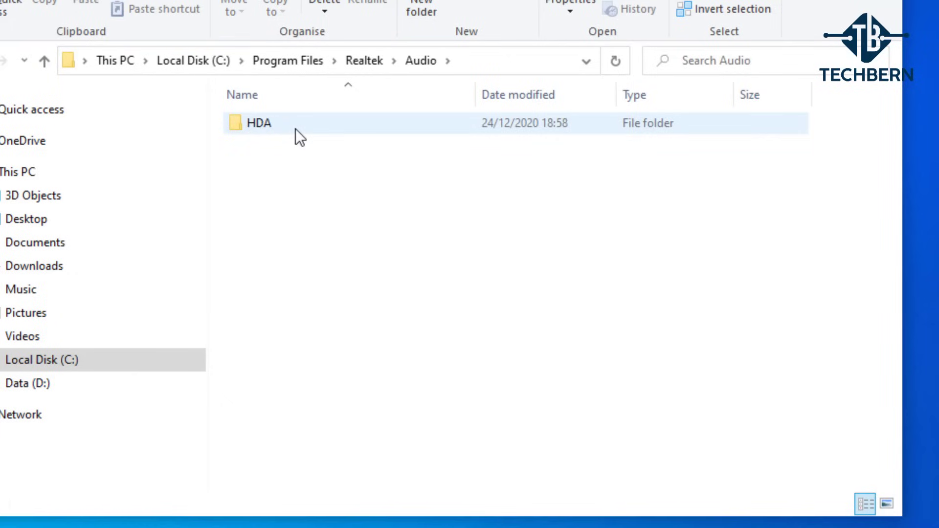
{"action": "left_click", "coordinate": [295, 128]}
{"action": "double_click", "coordinate": [296, 128]}
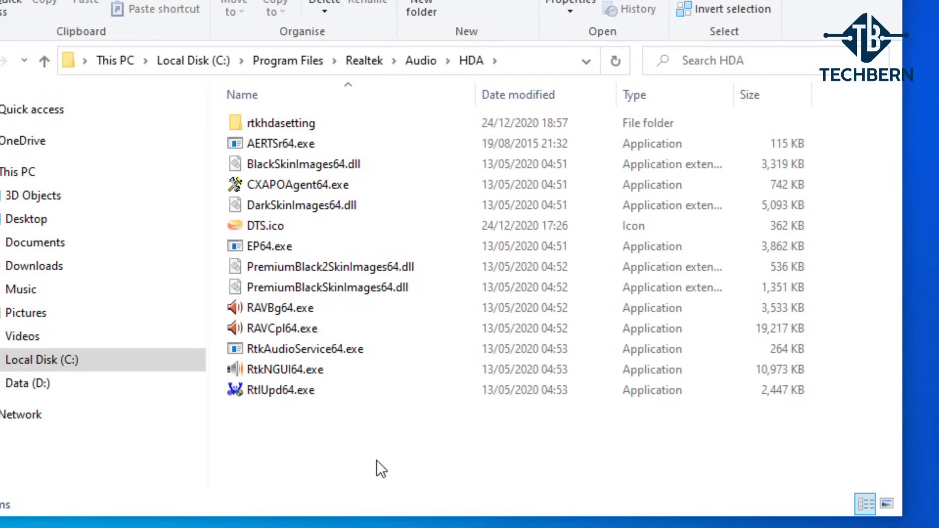
{"action": "double_click", "coordinate": [314, 368]}
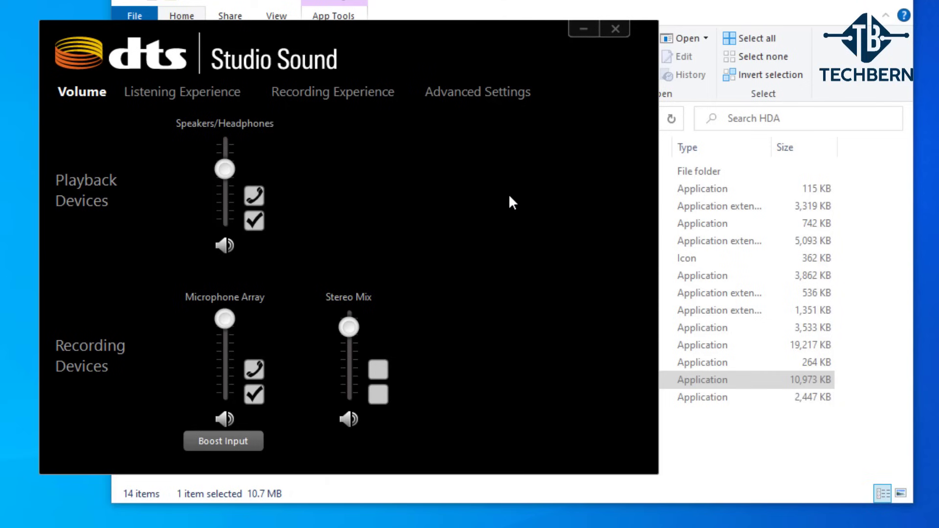
{"action": "left_click", "coordinate": [615, 30]}
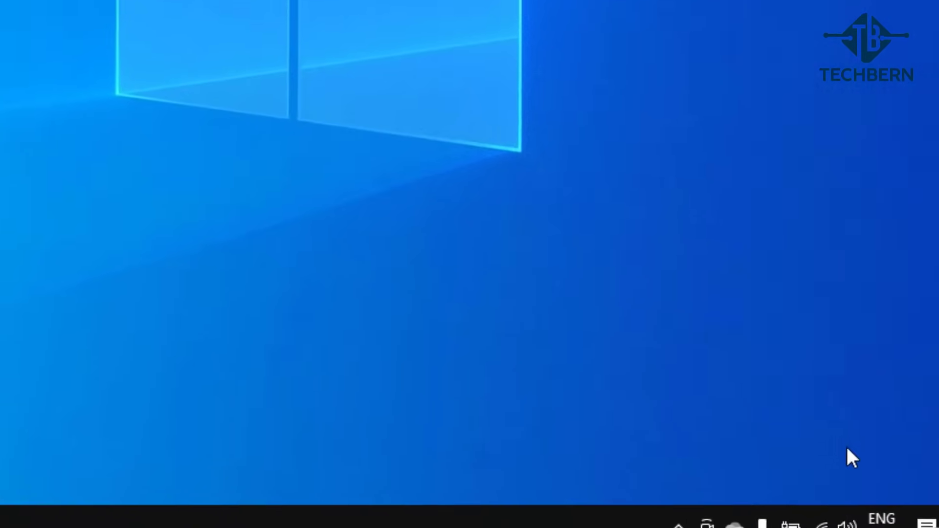
Step: In Sound settings, keep Realtek Speakers/Headphones as output and Realtek Microphone Array as input
{"action": "right_click", "coordinate": [846, 523]}
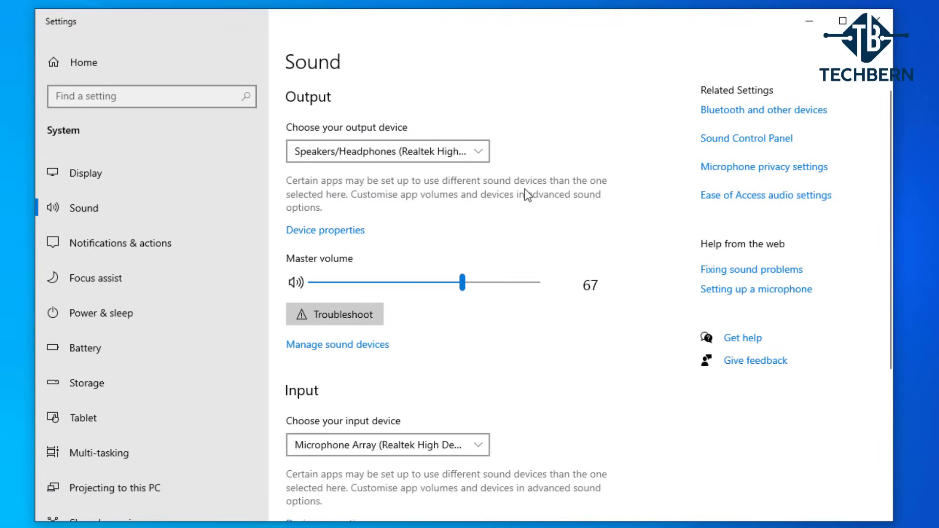
{"action": "left_click", "coordinate": [480, 155]}
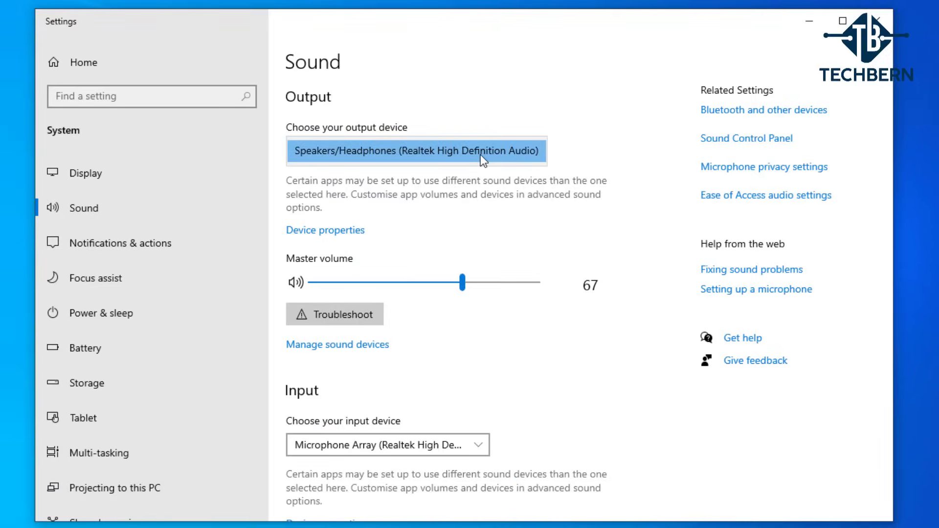
{"action": "left_click", "coordinate": [486, 154]}
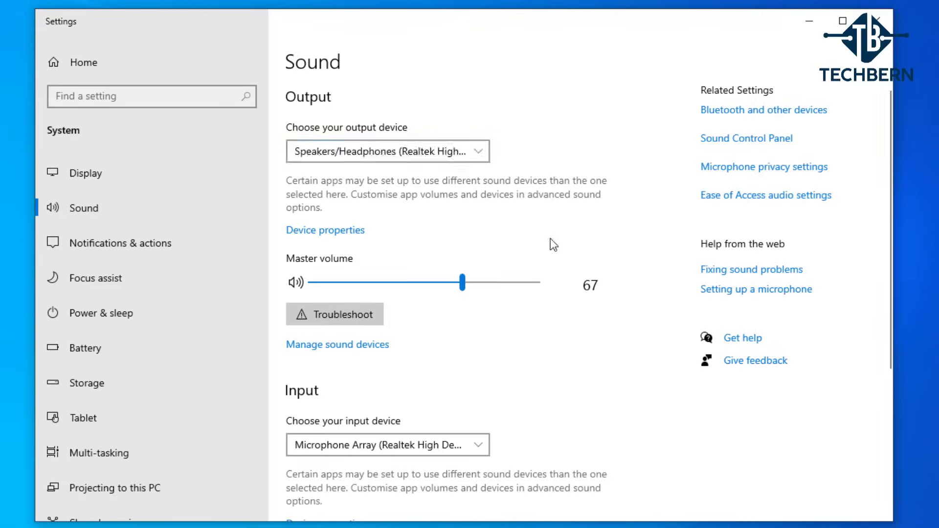
{"action": "scroll", "coordinate": [533, 298], "scroll_direction": "down", "scroll_amount": 5}
{"action": "left_click", "coordinate": [481, 215]}
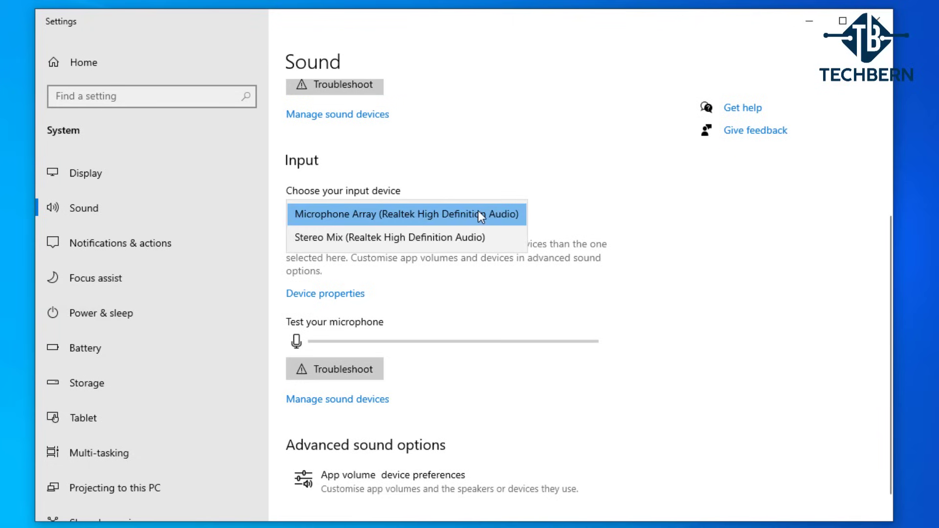
{"action": "left_click", "coordinate": [478, 181]}
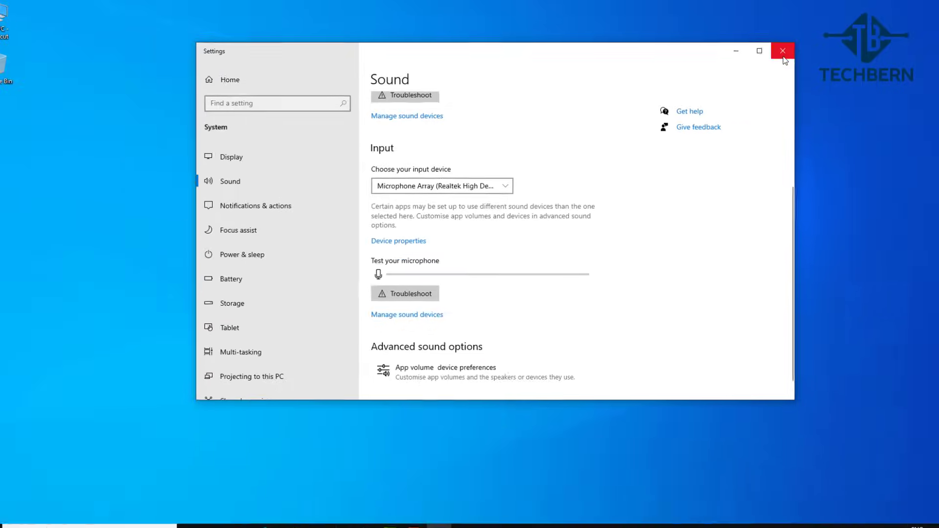
Step: Close Settings and bring up the classic Sound dialog's Playback device list
{"action": "left_click", "coordinate": [875, 20]}
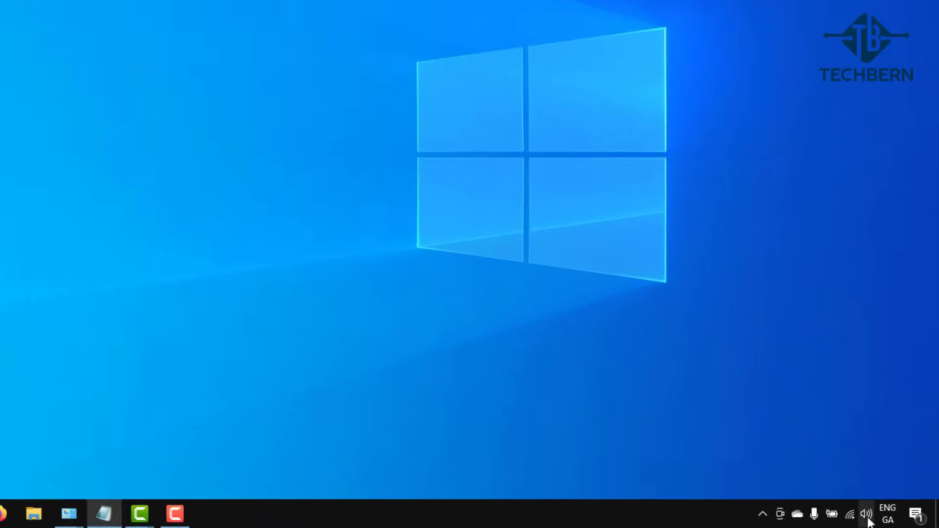
{"action": "right_click", "coordinate": [890, 519]}
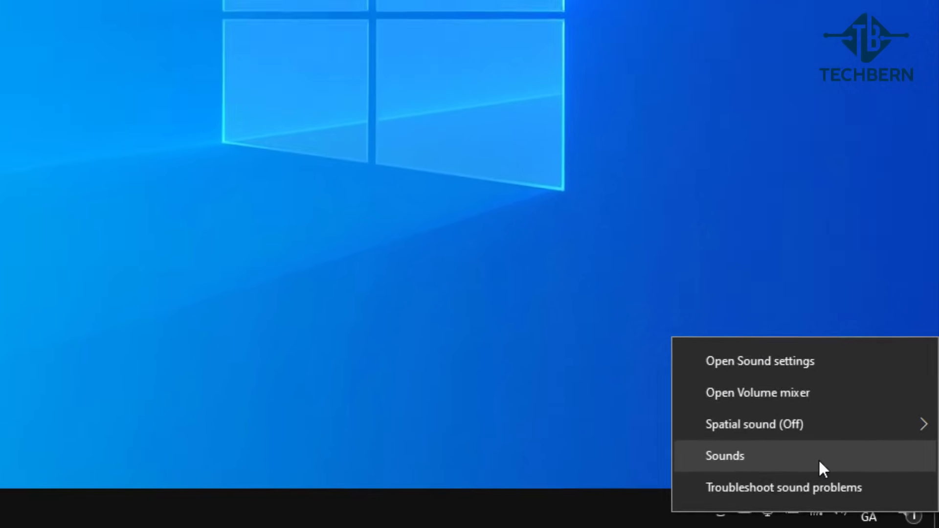
{"action": "left_click", "coordinate": [792, 441]}
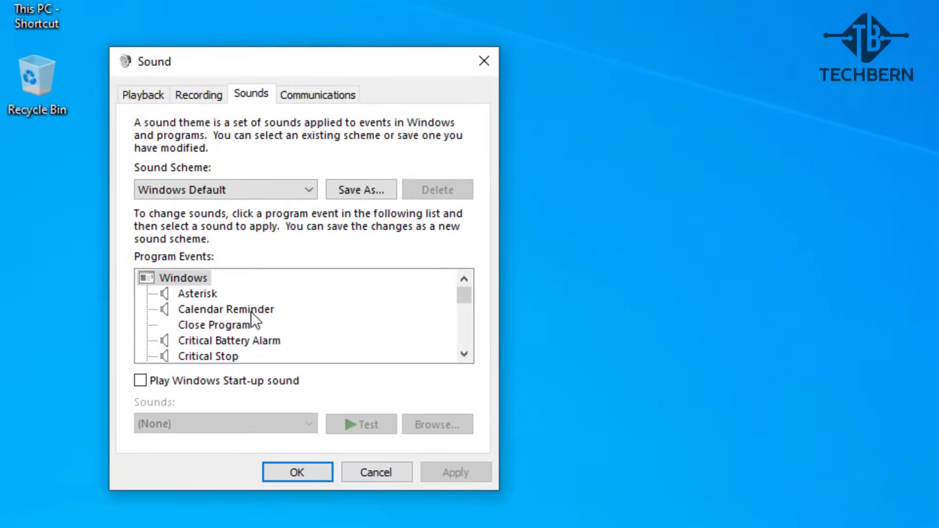
{"action": "left_click", "coordinate": [145, 99]}
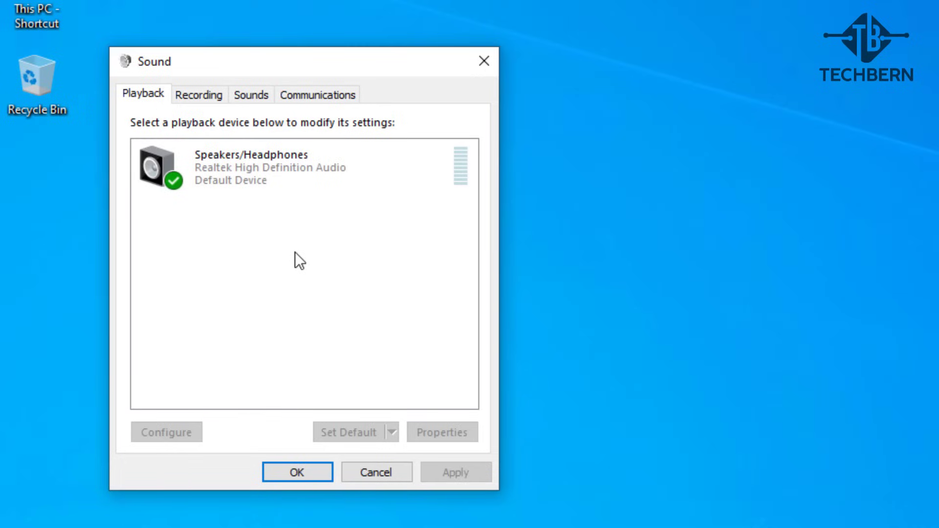
Step: Verify the Speakers/Headphones Realtek controller driver is 6.0.8924.1 dated 26/03/2020
{"action": "left_click", "coordinate": [299, 184]}
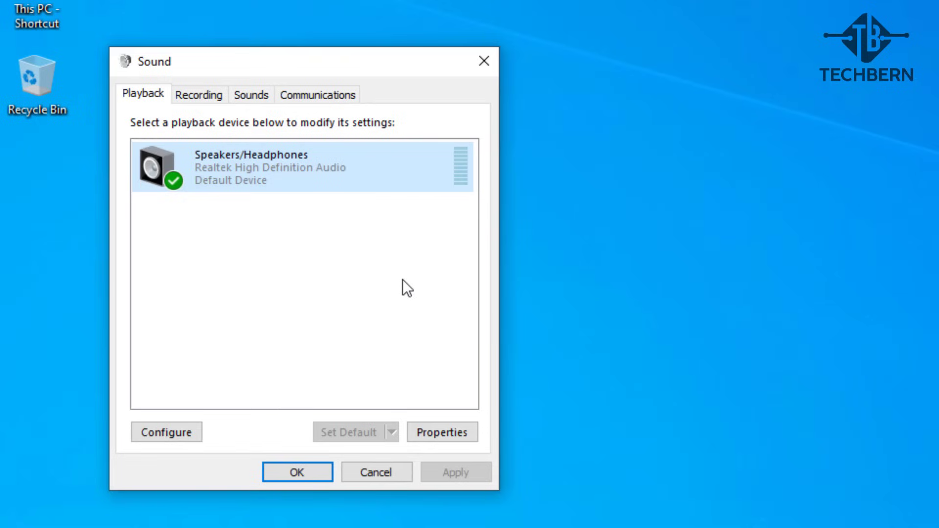
{"action": "left_click", "coordinate": [462, 432]}
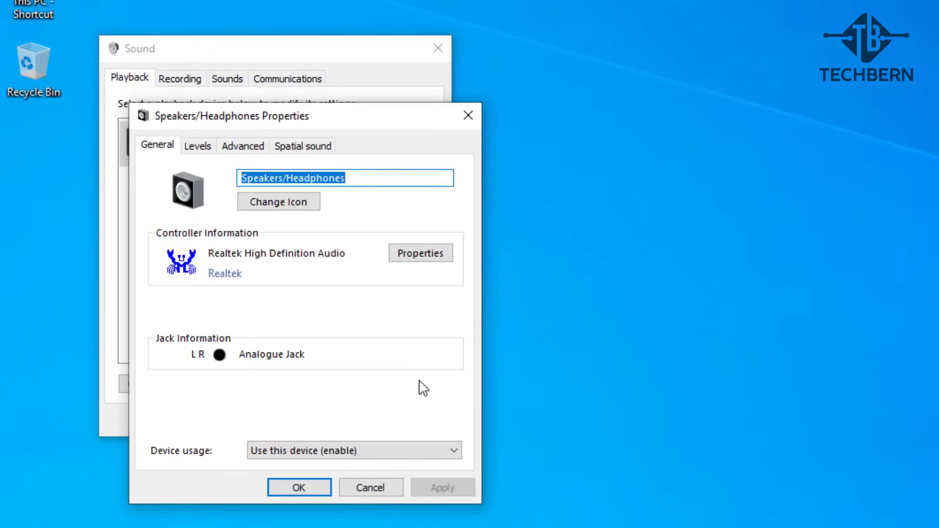
{"action": "left_click", "coordinate": [443, 254]}
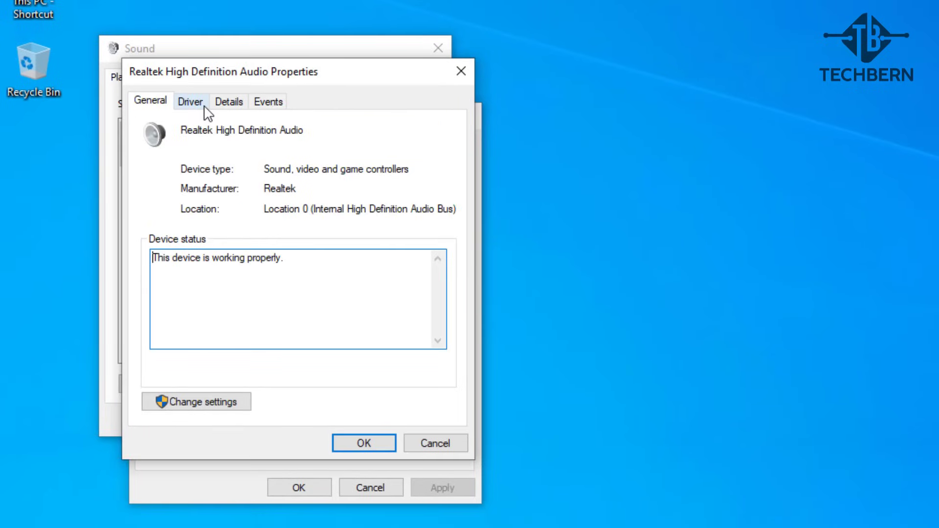
{"action": "left_click", "coordinate": [193, 103]}
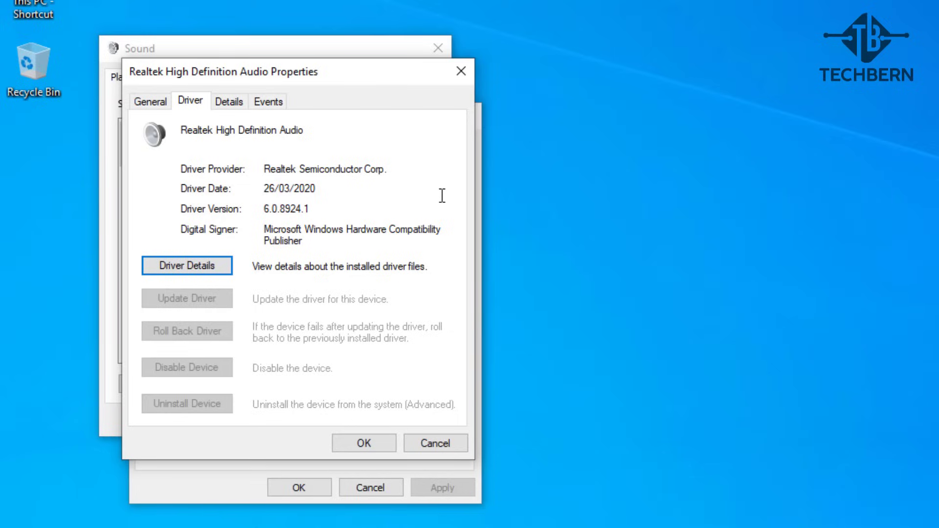
{"action": "left_click", "coordinate": [459, 73]}
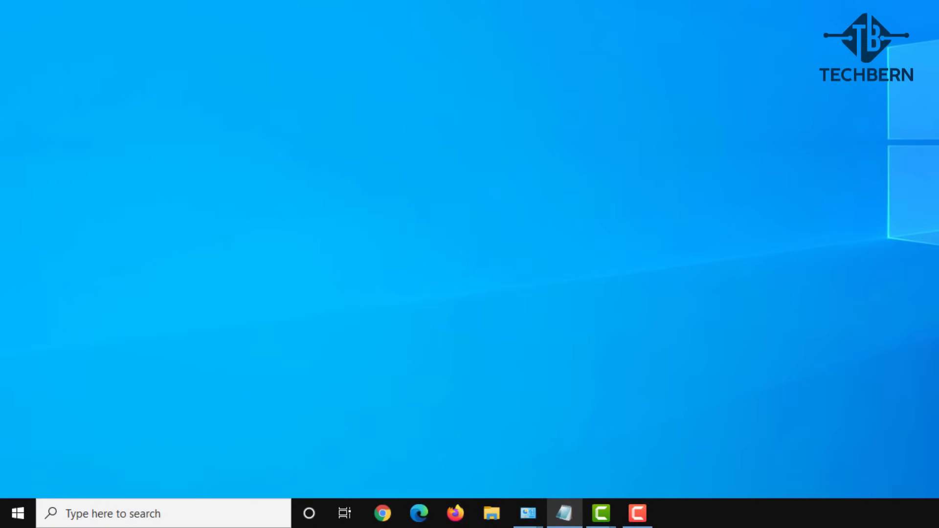
Step: Search for 'control panel' and go to Devices and Printers
{"action": "left_click", "coordinate": [86, 516]}
{"action": "type", "text": "control "}
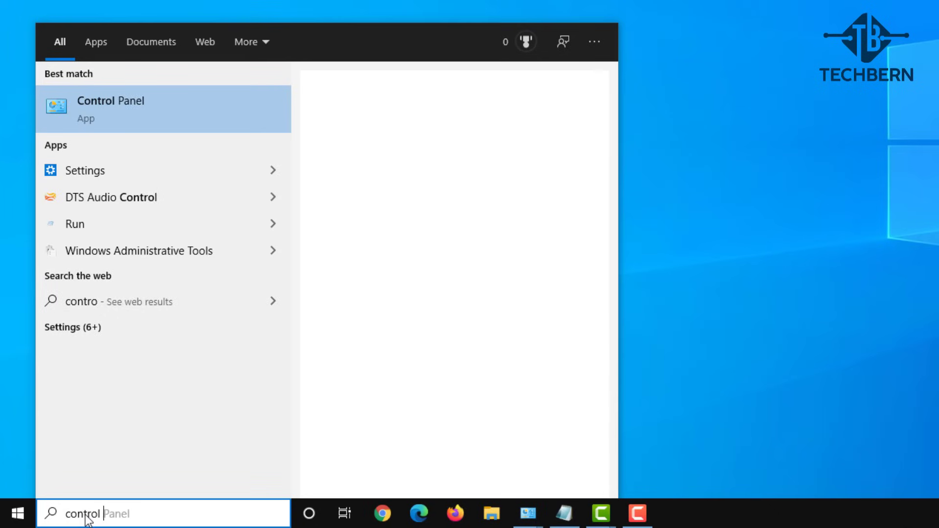
{"action": "type", "text": "panel"}
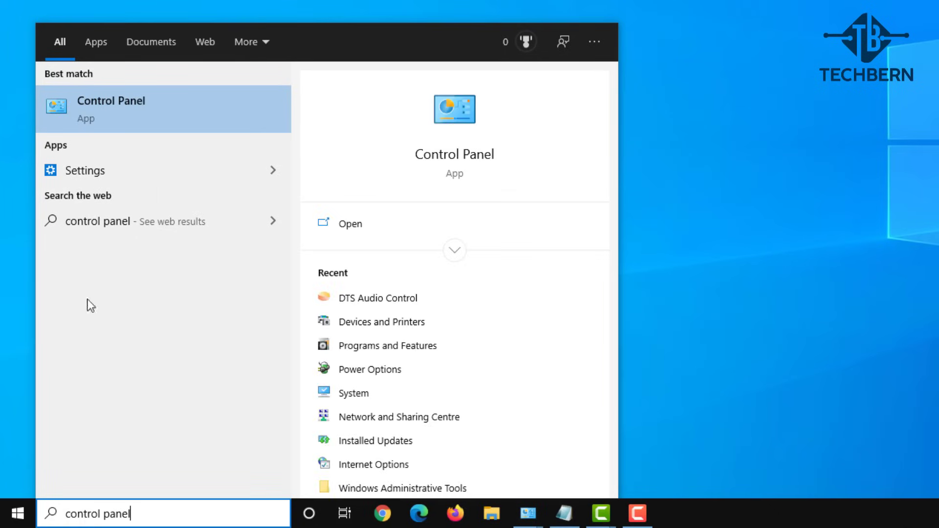
{"action": "left_click", "coordinate": [140, 123]}
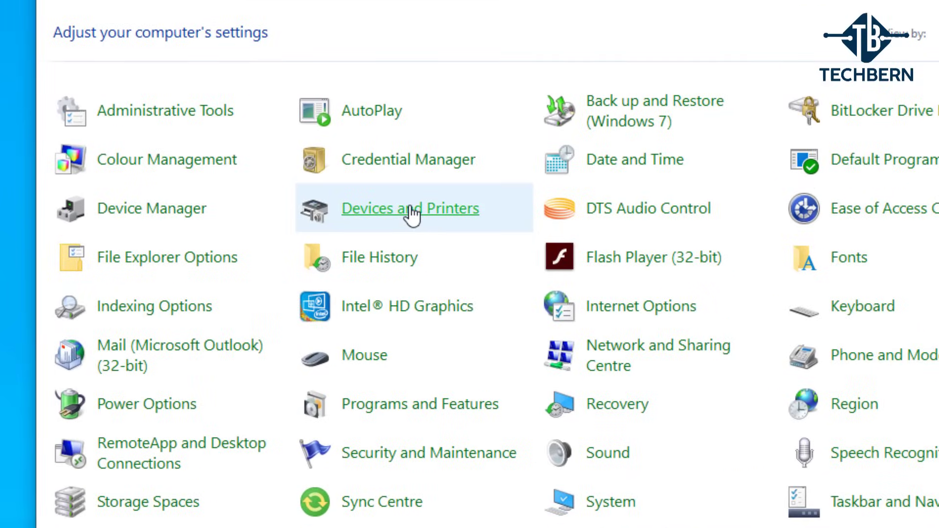
{"action": "left_click", "coordinate": [412, 209]}
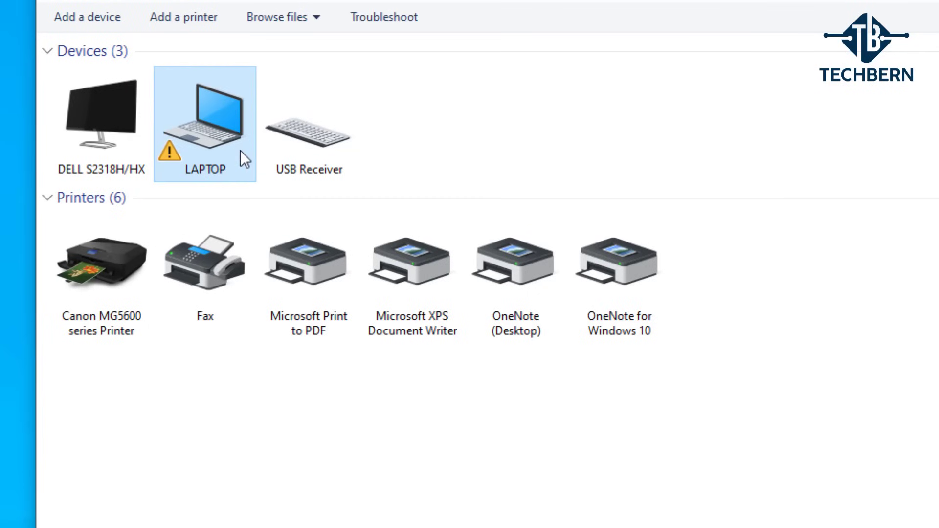
Step: Set LAPTOP's device installation settings to No for automatic manufacturer app downloads and save
{"action": "right_click", "coordinate": [243, 159]}
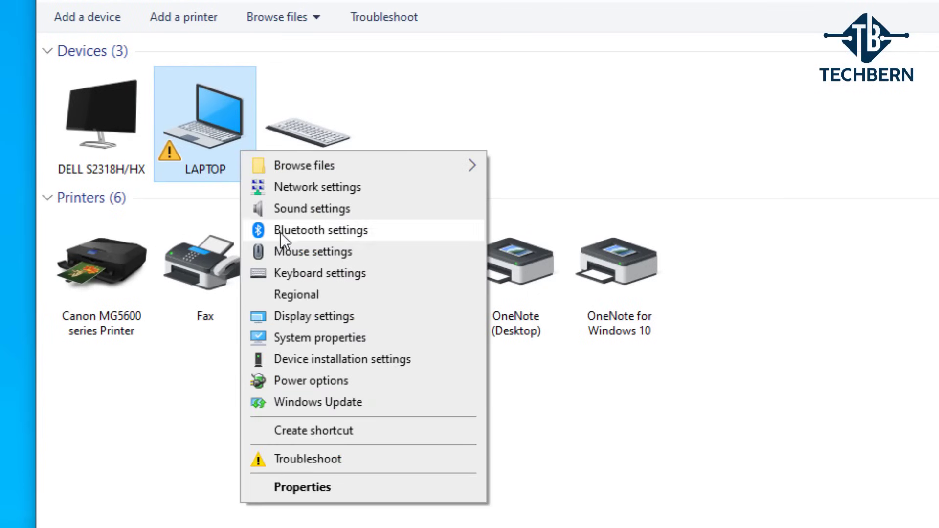
{"action": "left_click", "coordinate": [333, 358]}
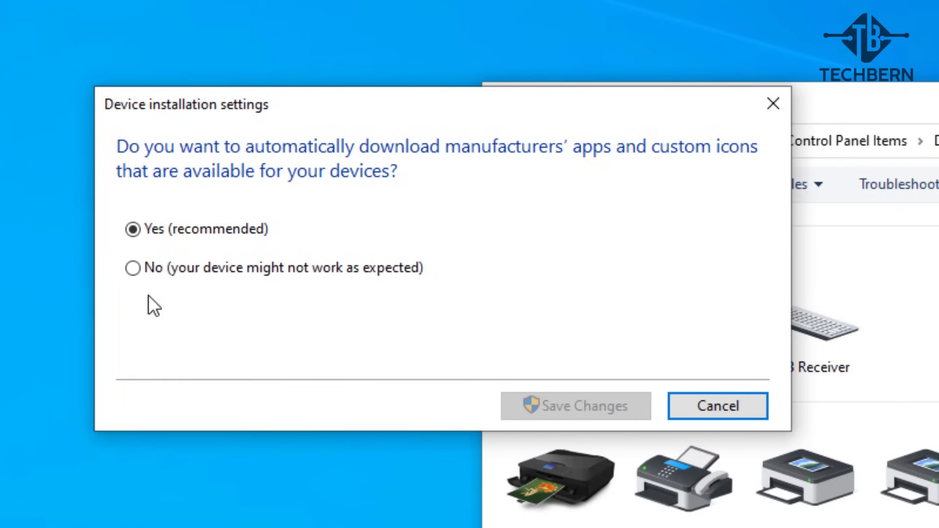
{"action": "left_click", "coordinate": [136, 270]}
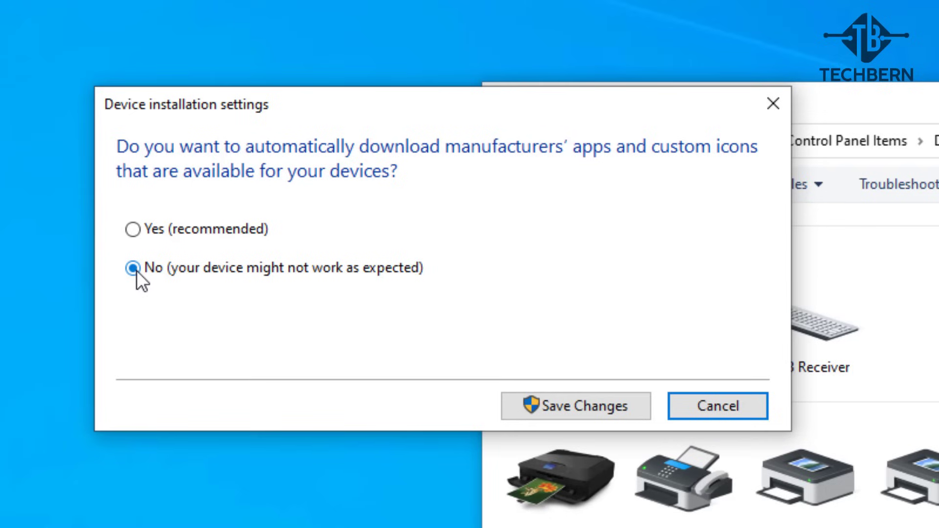
{"action": "left_click", "coordinate": [507, 399]}
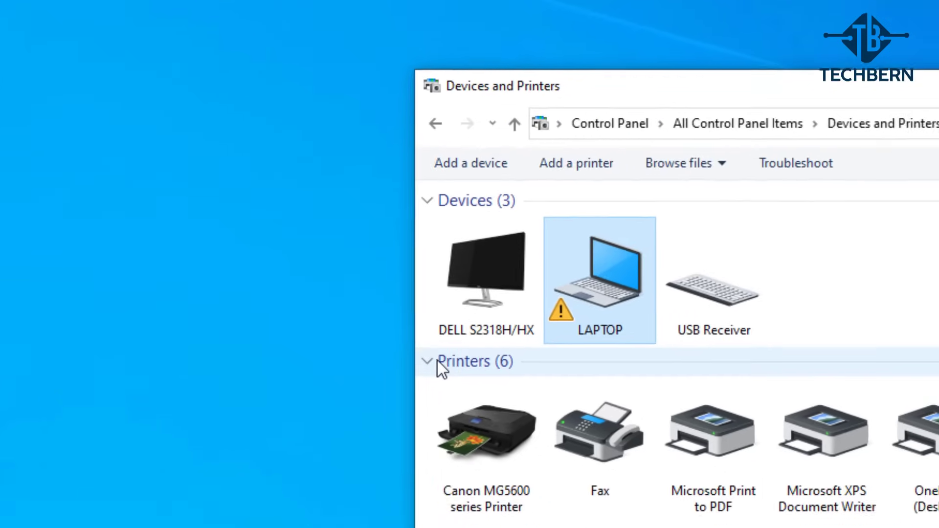